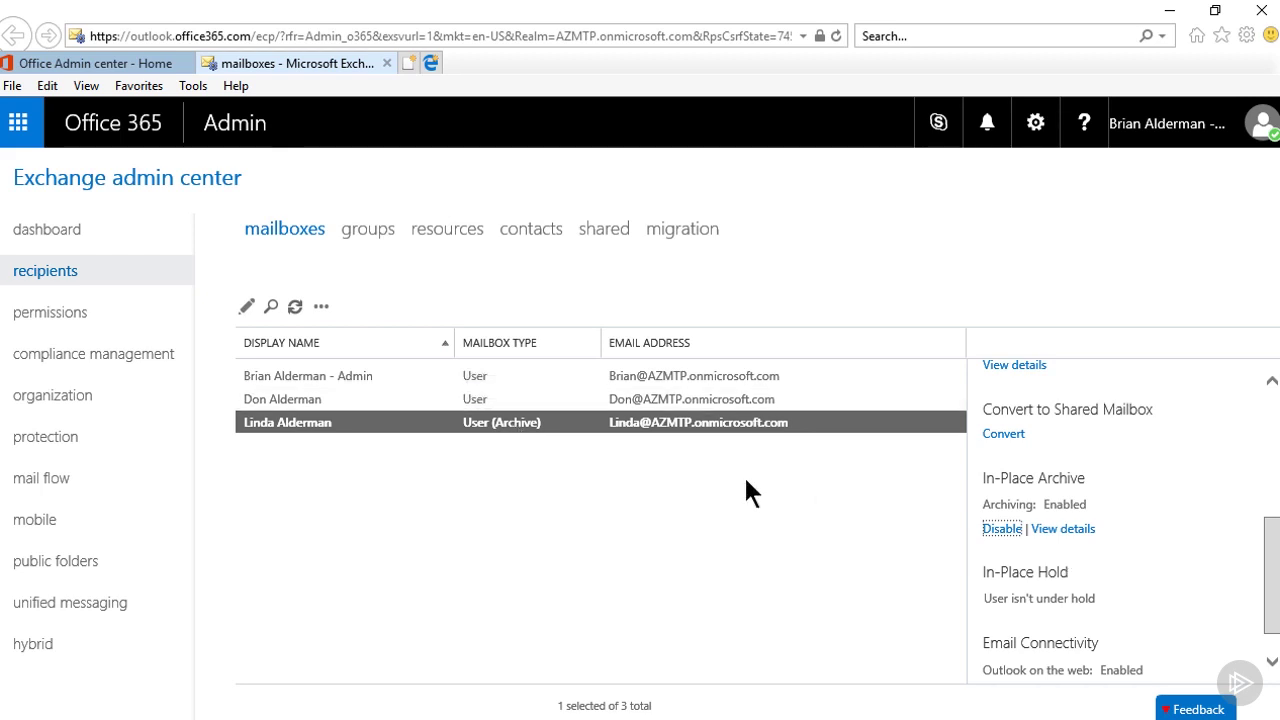
# View the In-Place Archive details of the selected archive-enabled mailbox, and close them without changes
pyautogui.click(1050, 530)
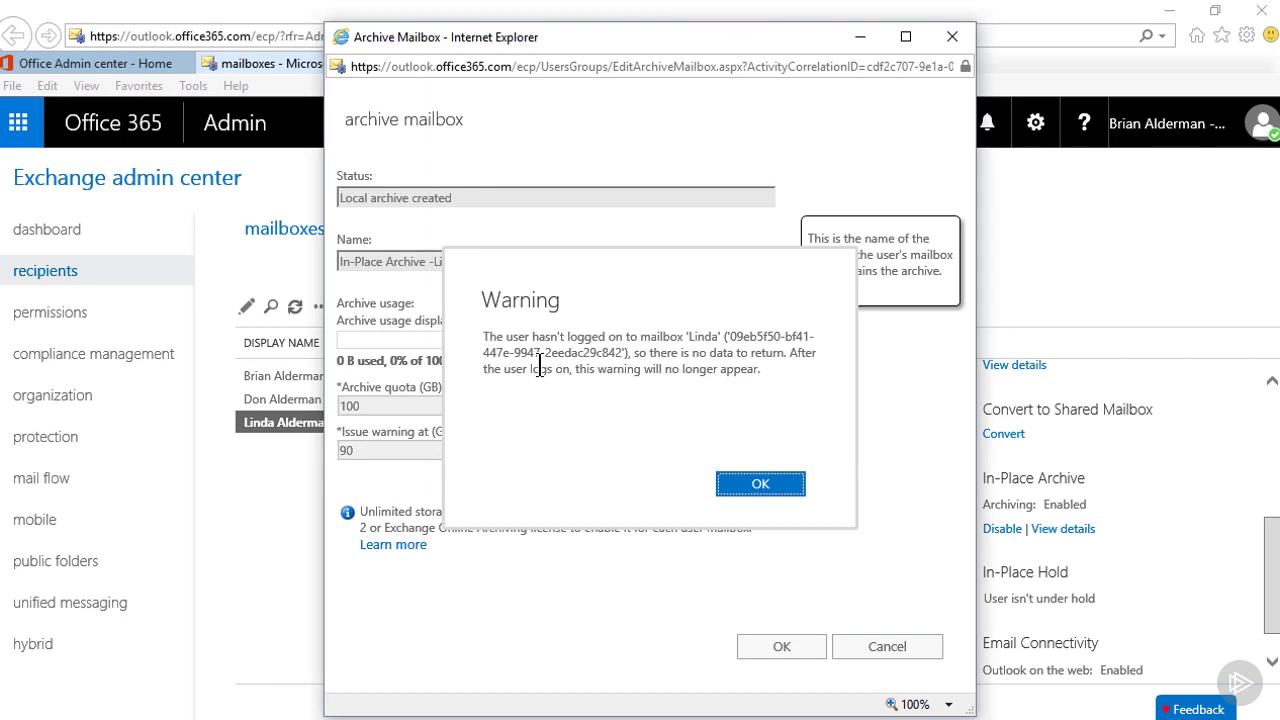
pyautogui.click(767, 485)
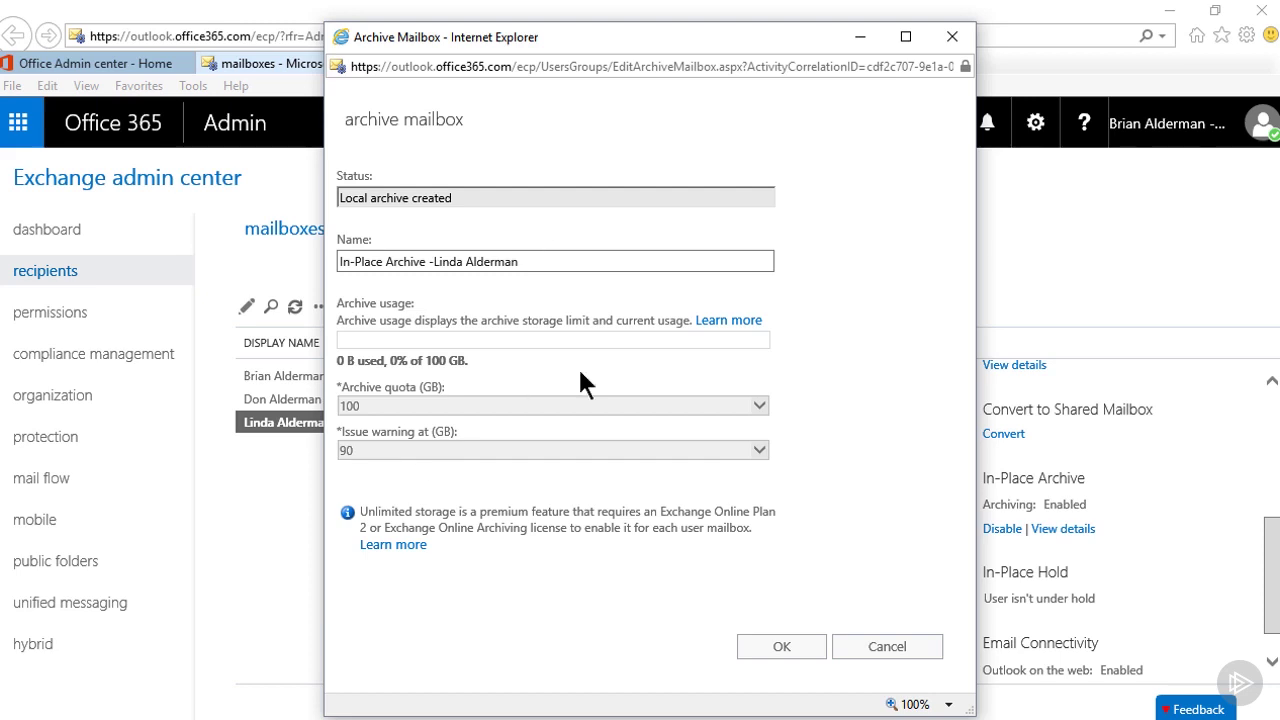
pyautogui.click(875, 660)
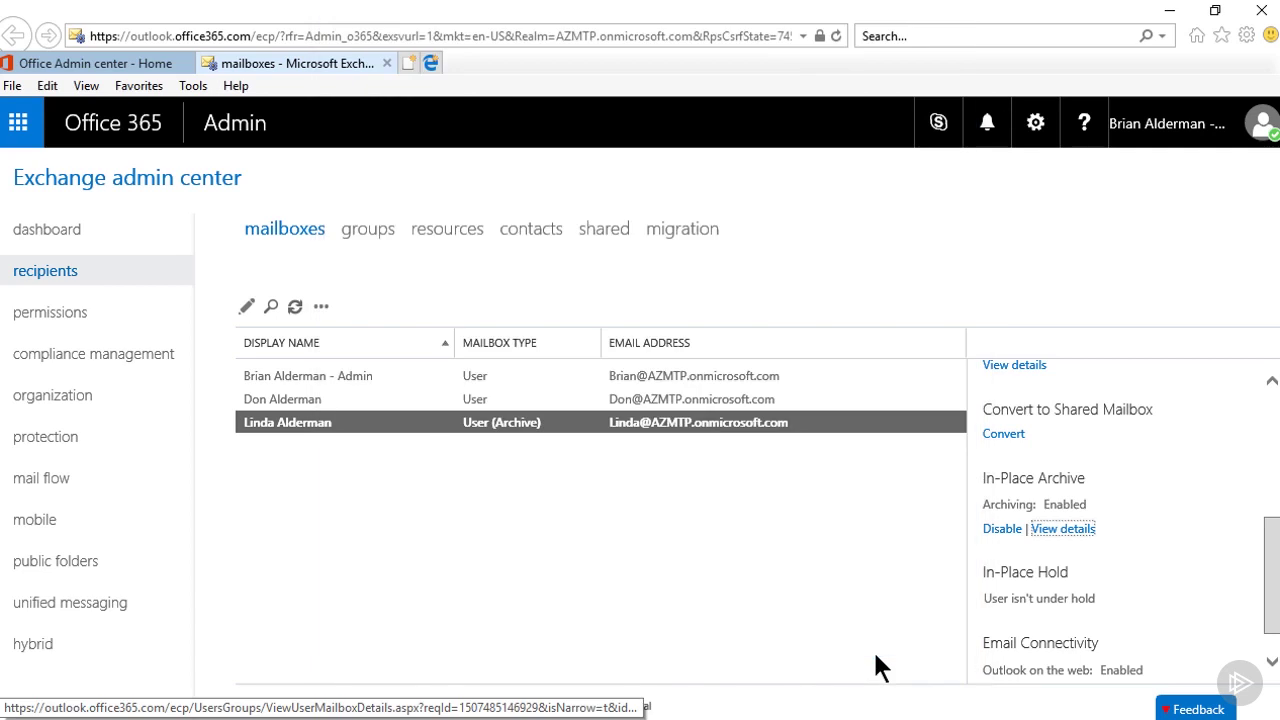
# Remove the Junk Email retention tag from the Default MRM Policy in compliance management and save the policy
pyautogui.click(84, 368)
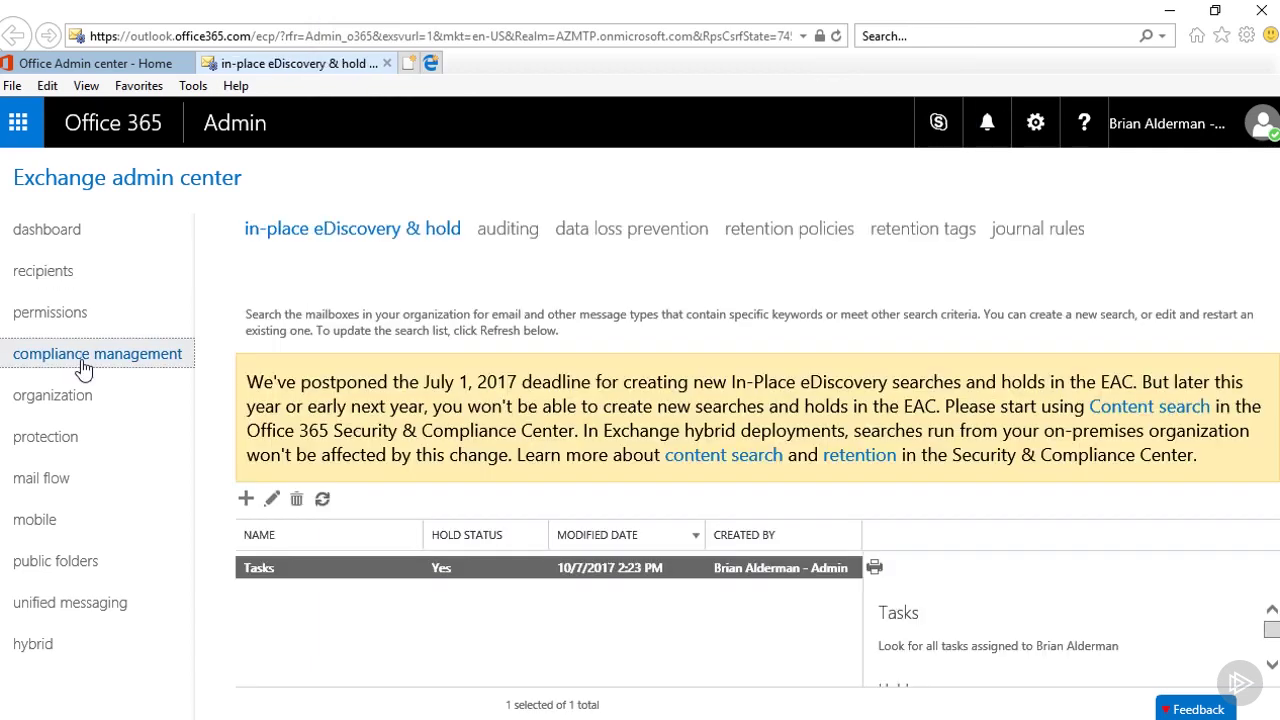
pyautogui.click(765, 232)
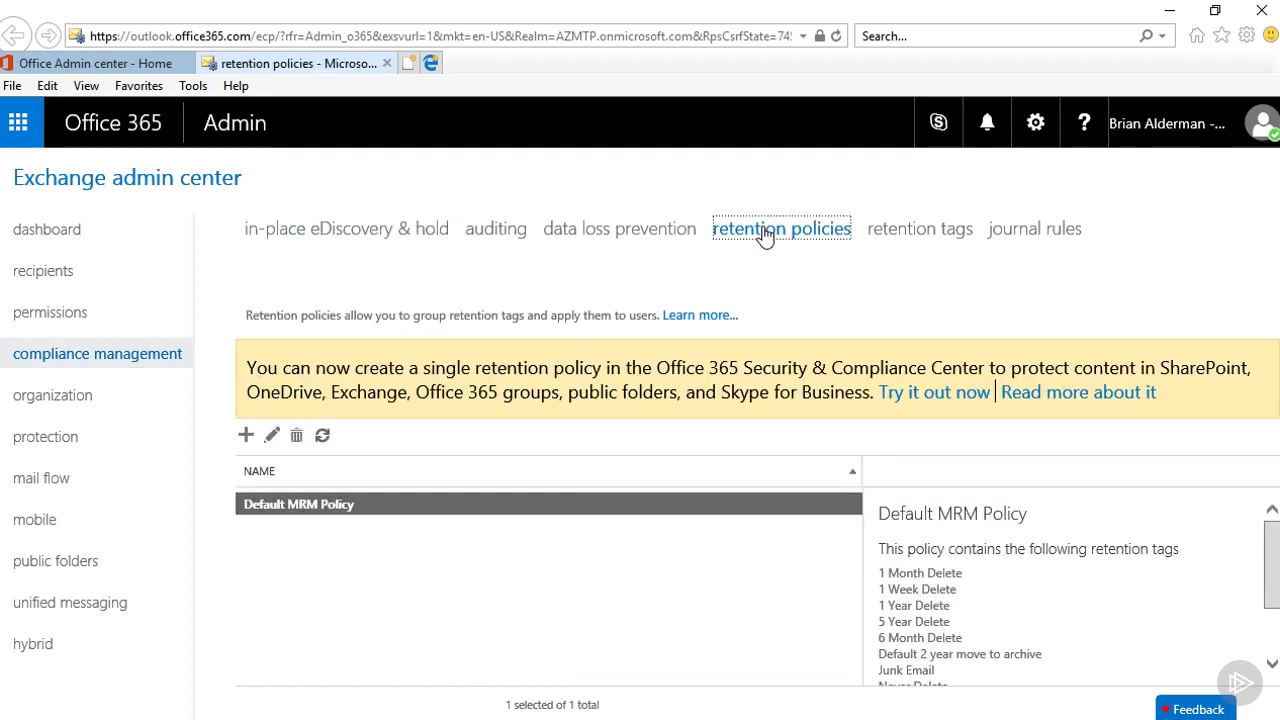
pyautogui.doubleClick(291, 507)
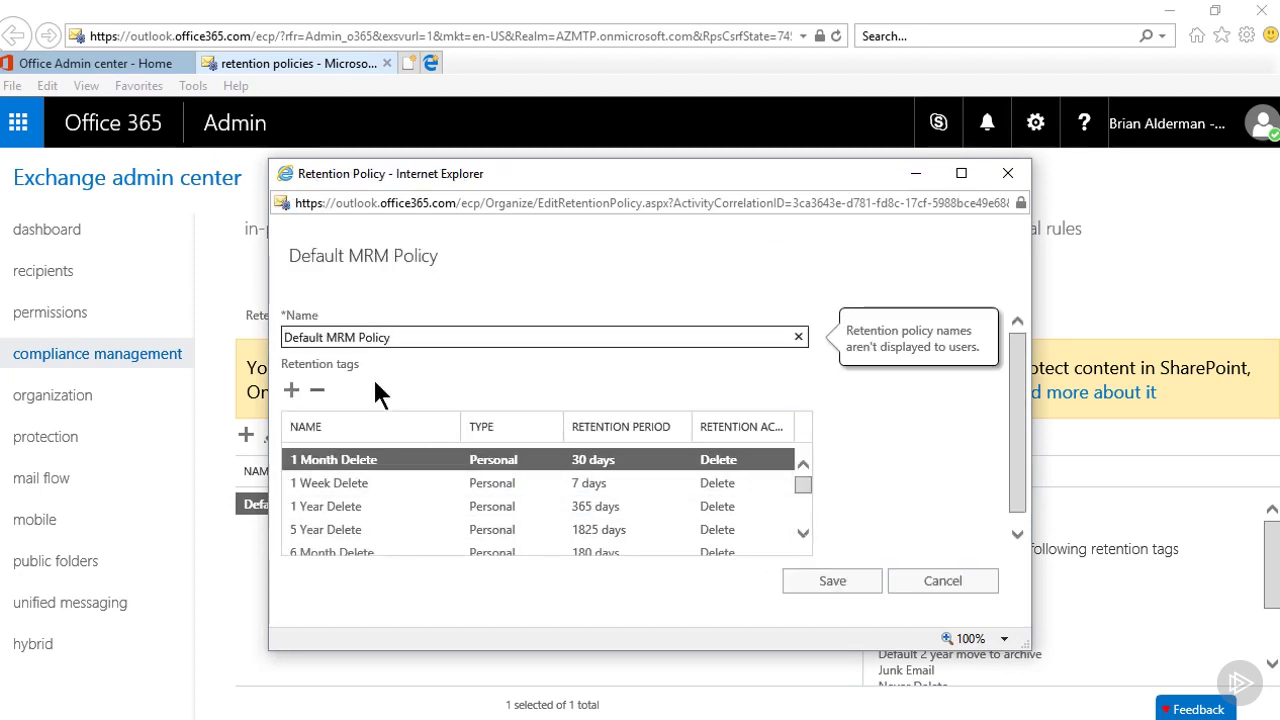
pyautogui.click(803, 532)
pyautogui.click(803, 532)
pyautogui.click(803, 532)
pyautogui.click(803, 532)
pyautogui.click(803, 532)
pyautogui.click(803, 532)
pyautogui.click(803, 532)
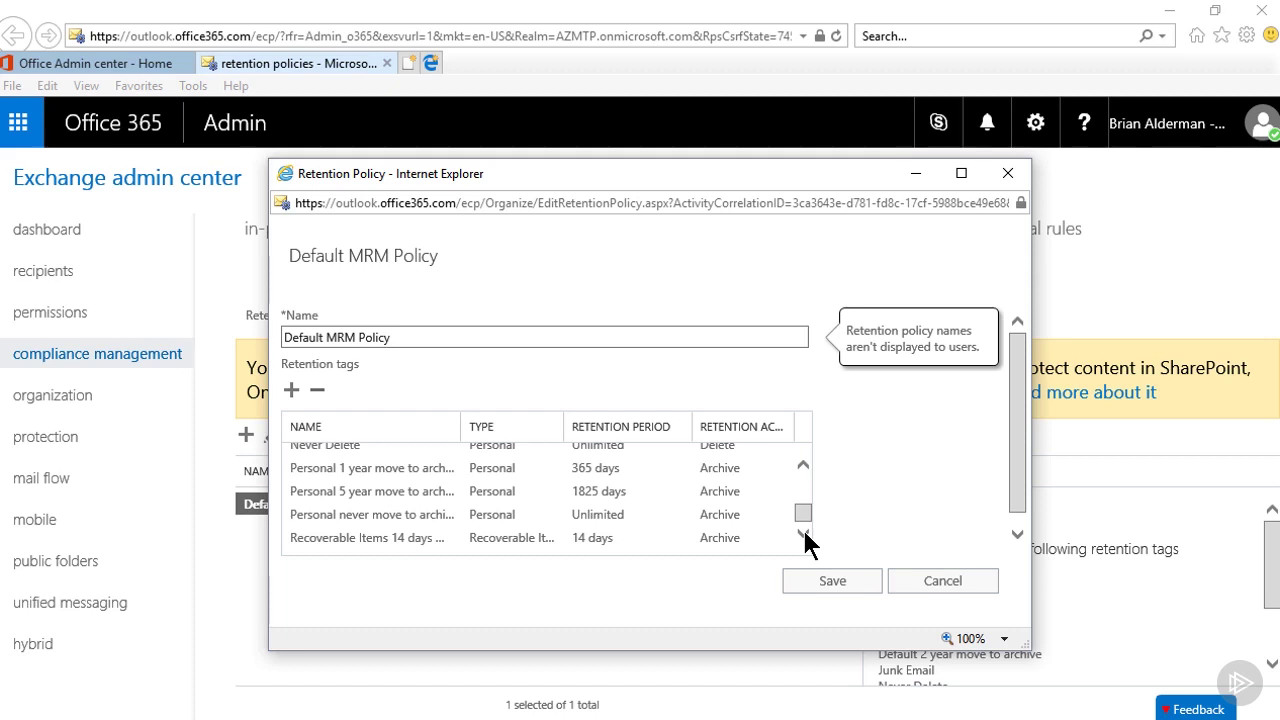
pyautogui.moveTo(803, 511); pyautogui.dragTo(803, 500)
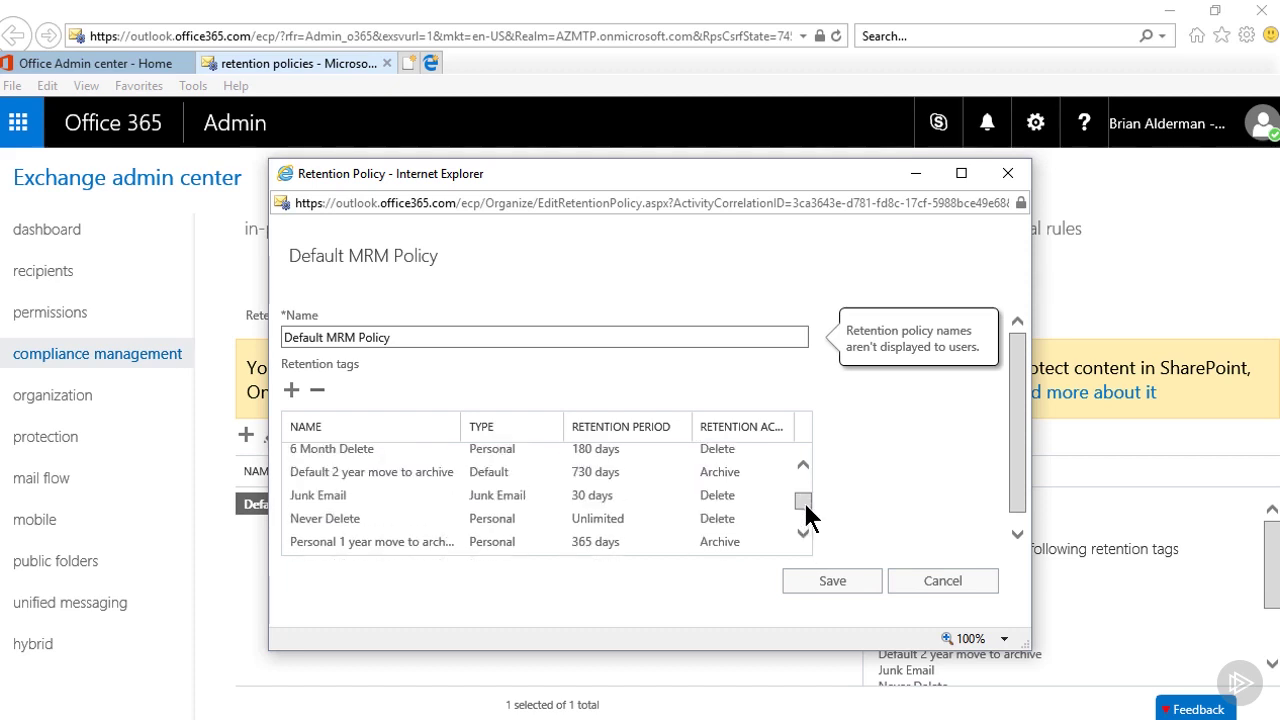
pyautogui.click(317, 488)
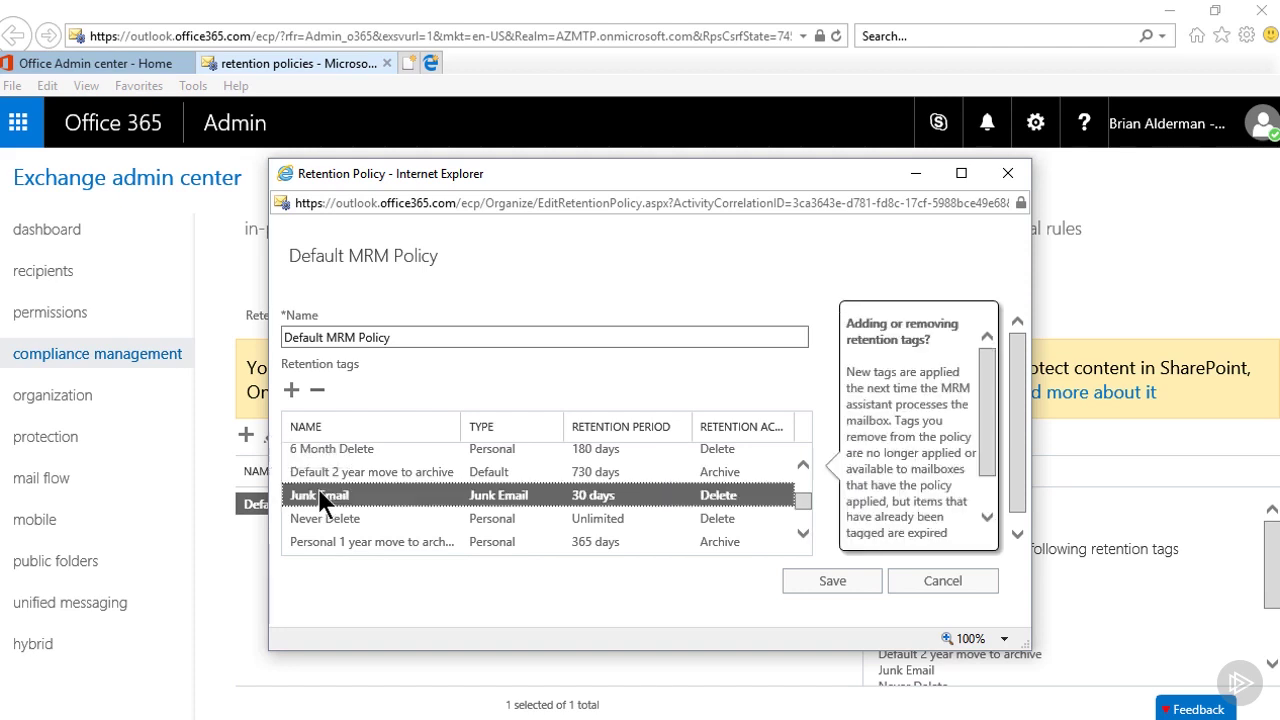
pyautogui.click(317, 394)
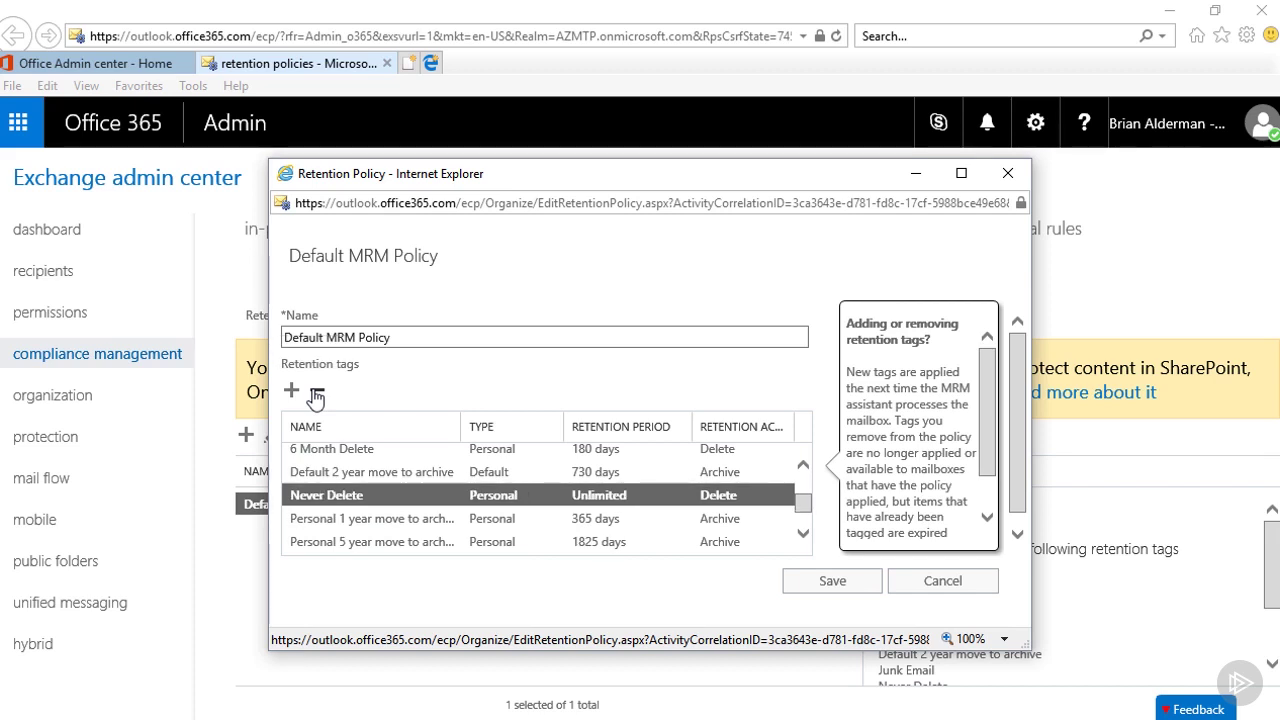
pyautogui.click(846, 588)
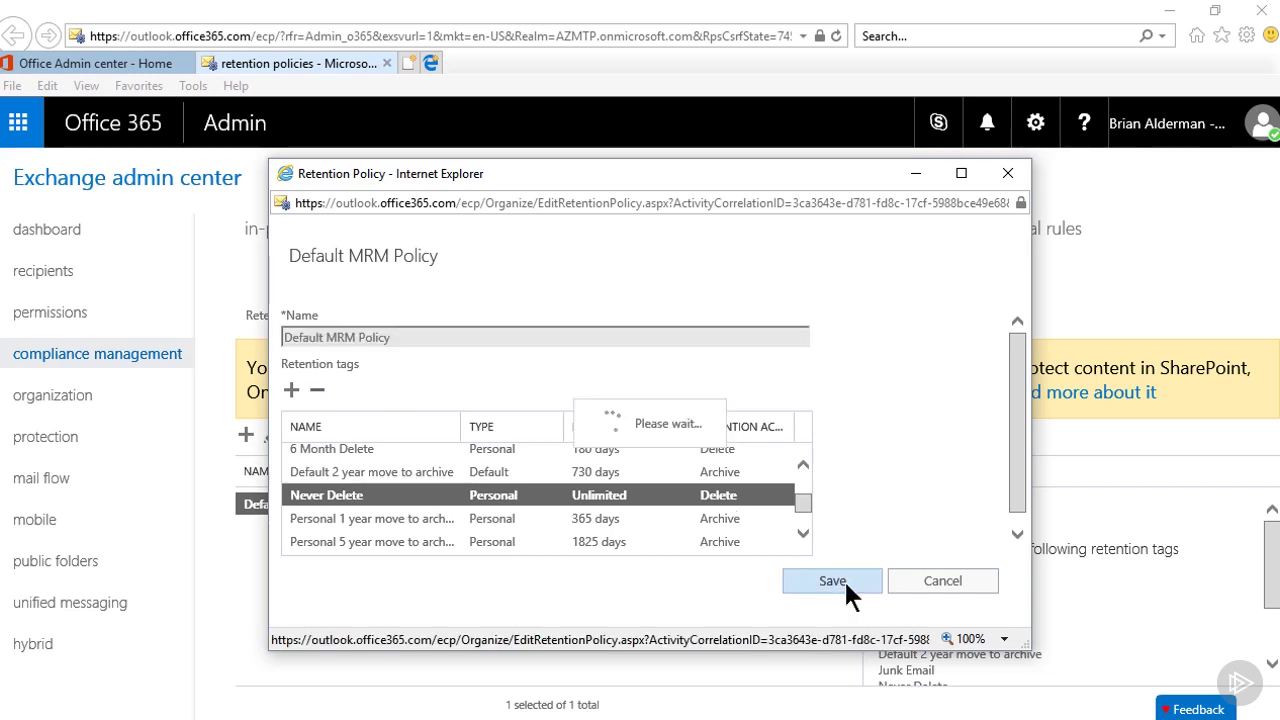
# Create and save a retention policy named "Over Protective" containing the nine retention tags from 1 Month Delete through Never Delete
pyautogui.click(246, 437)
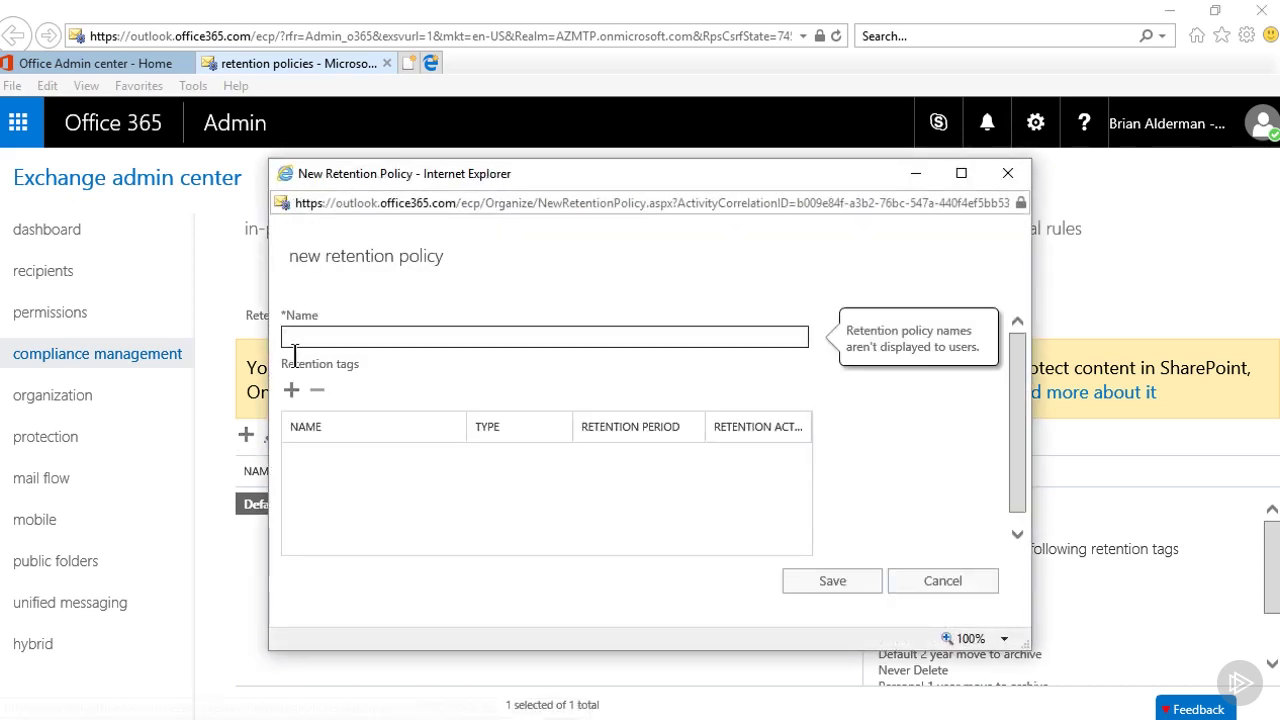
pyautogui.write('Over Prt')
pyautogui.press('BackSpace')
pyautogui.write('otective')
pyautogui.click(291, 390)
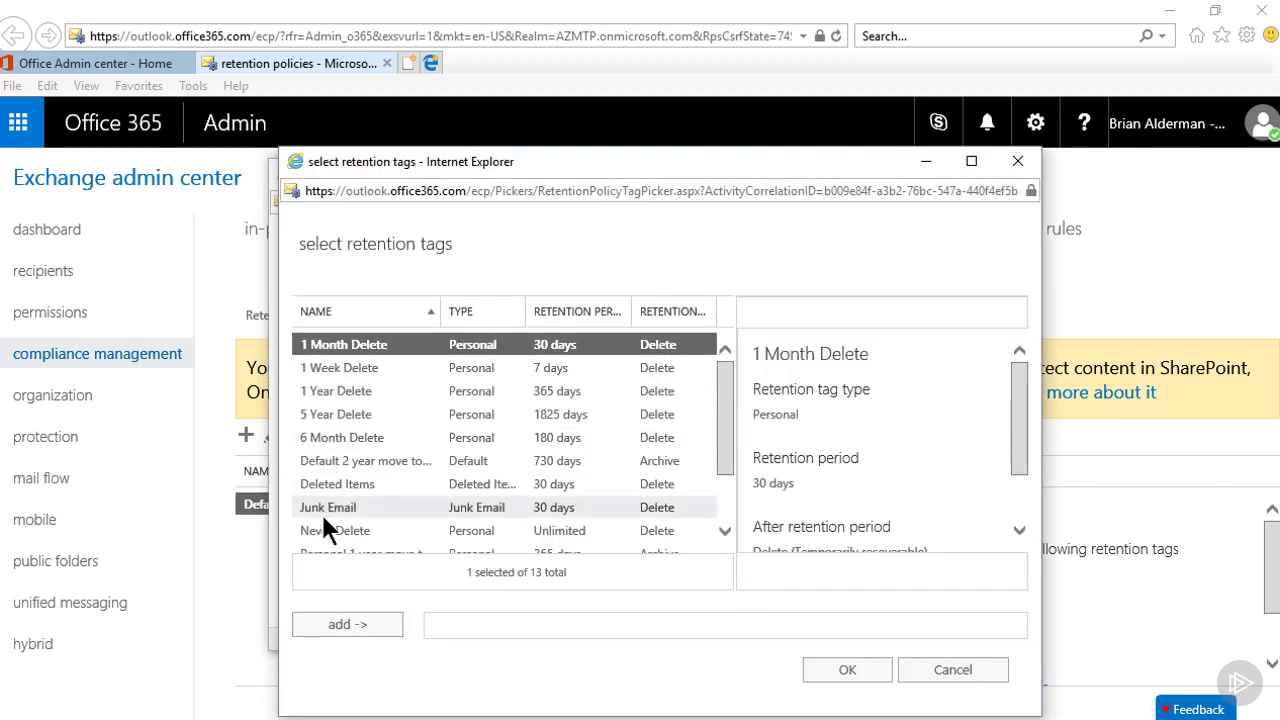
pyautogui.keyDown('shift'); pyautogui.click(325, 530); pyautogui.keyUp('shift')
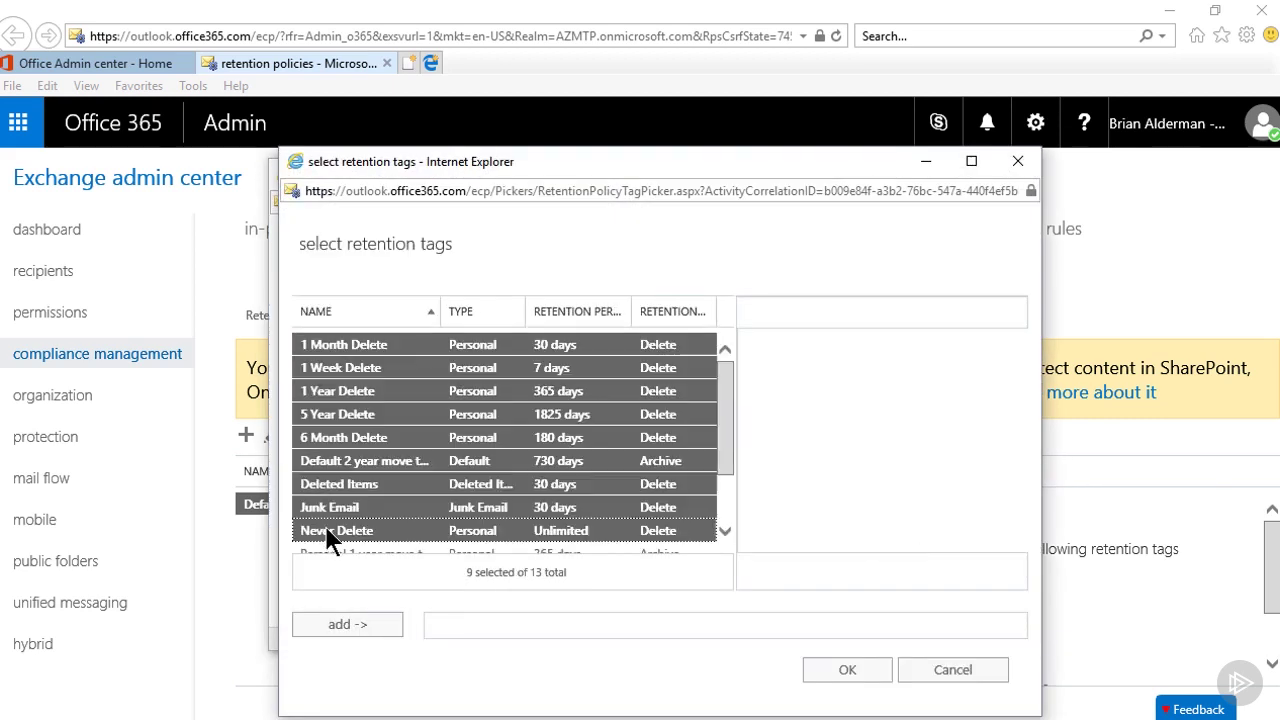
pyautogui.click(336, 622)
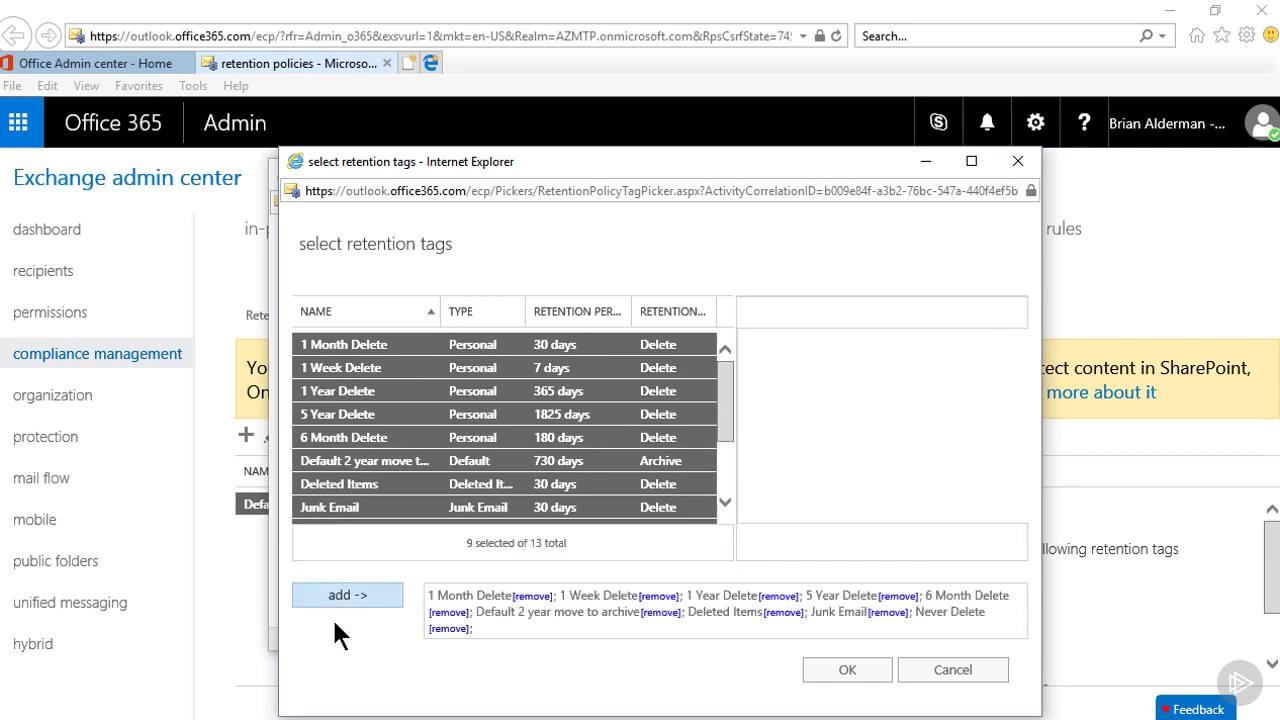
pyautogui.click(846, 670)
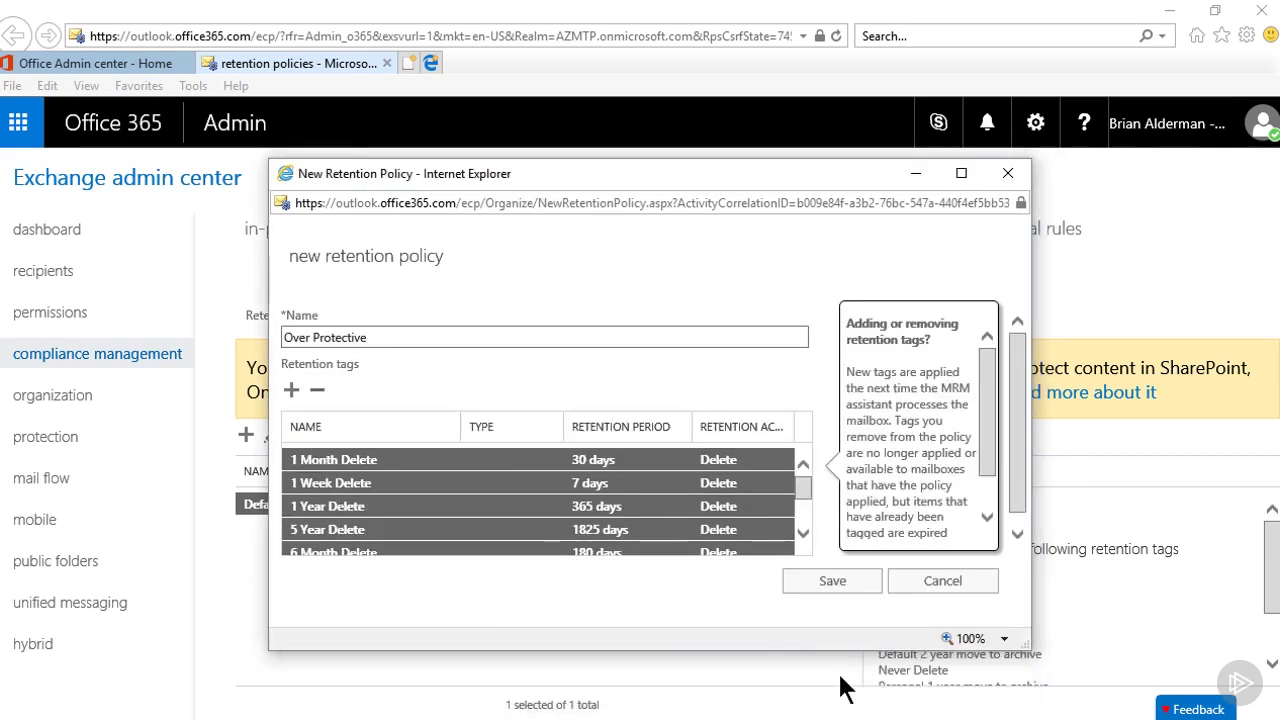
pyautogui.click(829, 590)
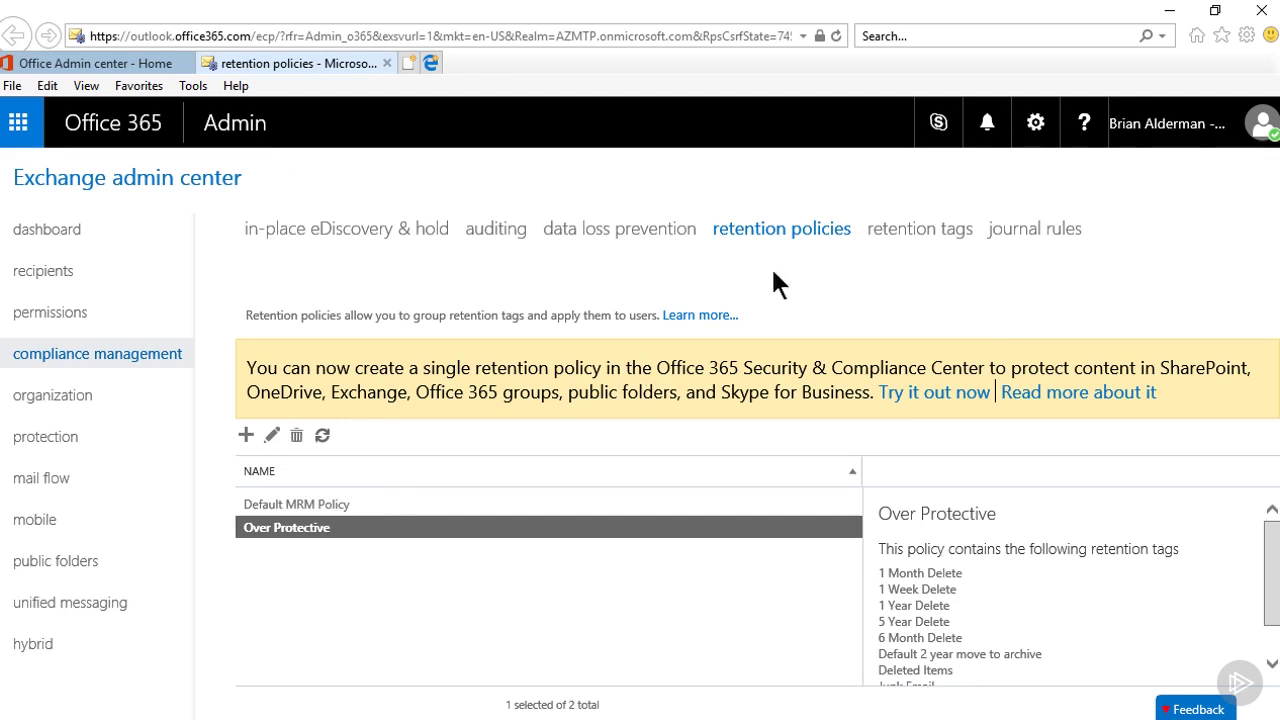
# Create a personal retention tag named "Git er done" that permanently deletes items when they reach 60 days, and save it
pyautogui.click(919, 243)
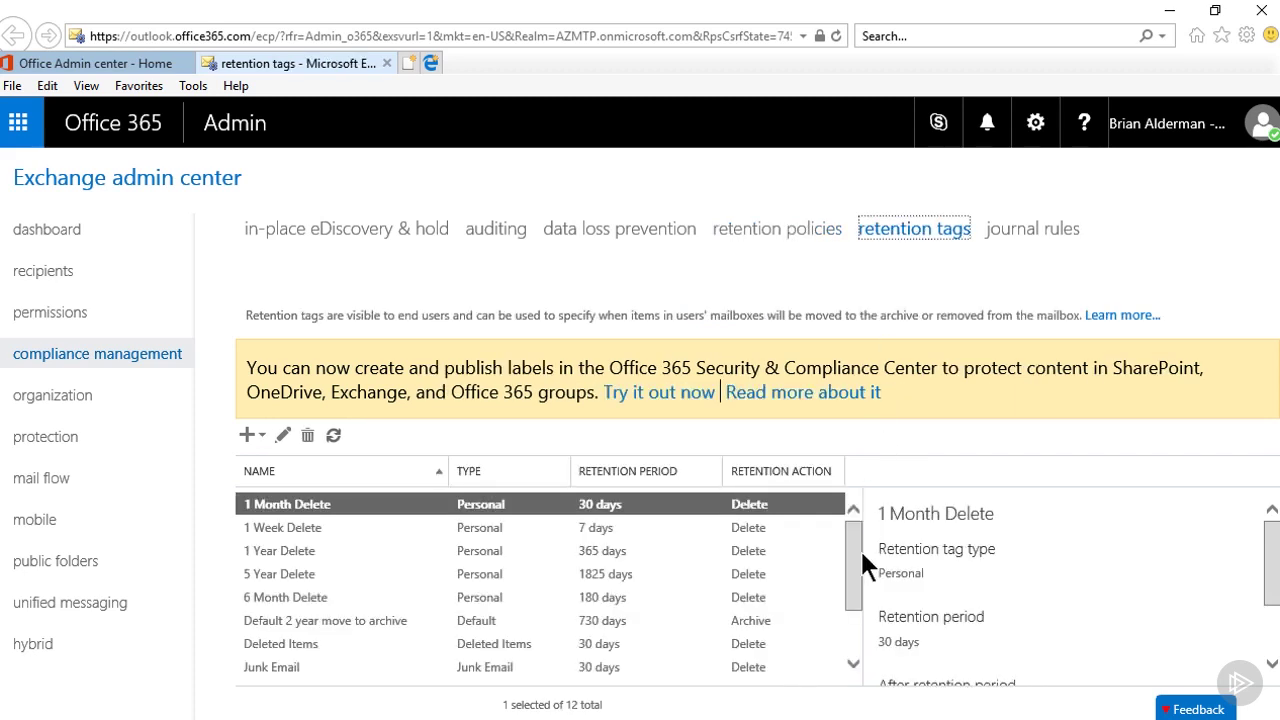
pyautogui.moveTo(858, 555); pyautogui.dragTo(871, 512)
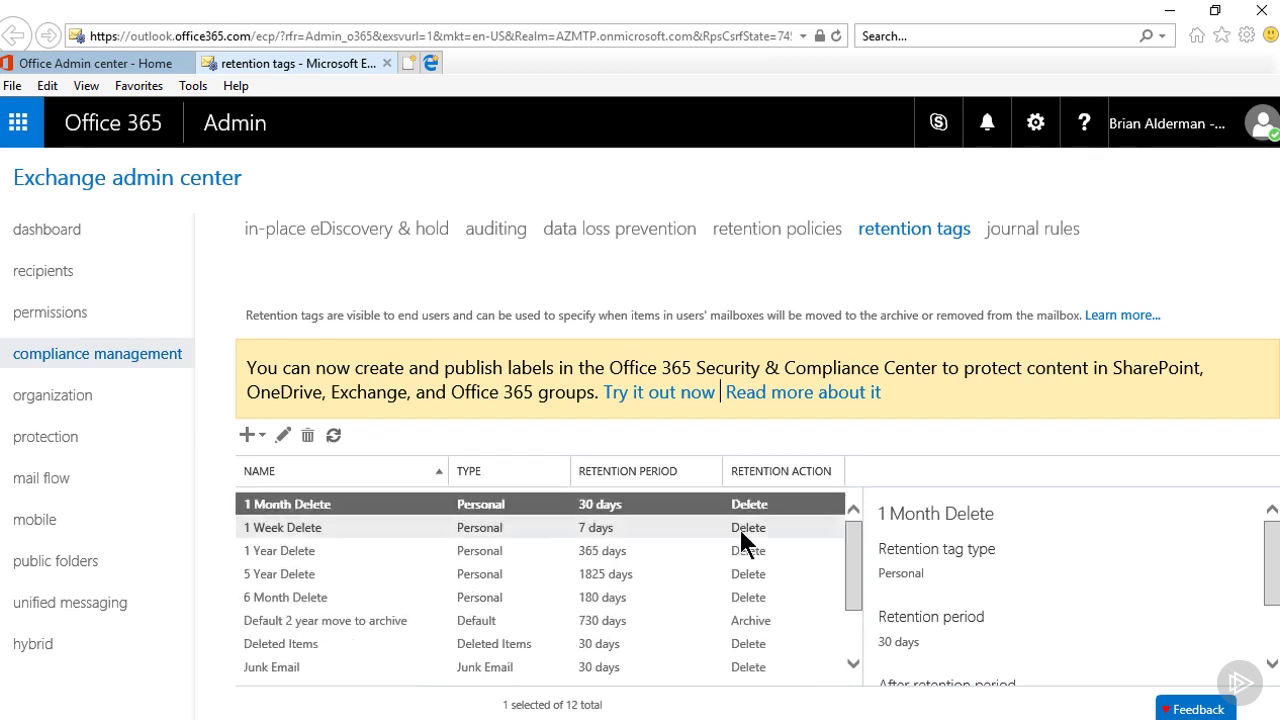
pyautogui.click(260, 437)
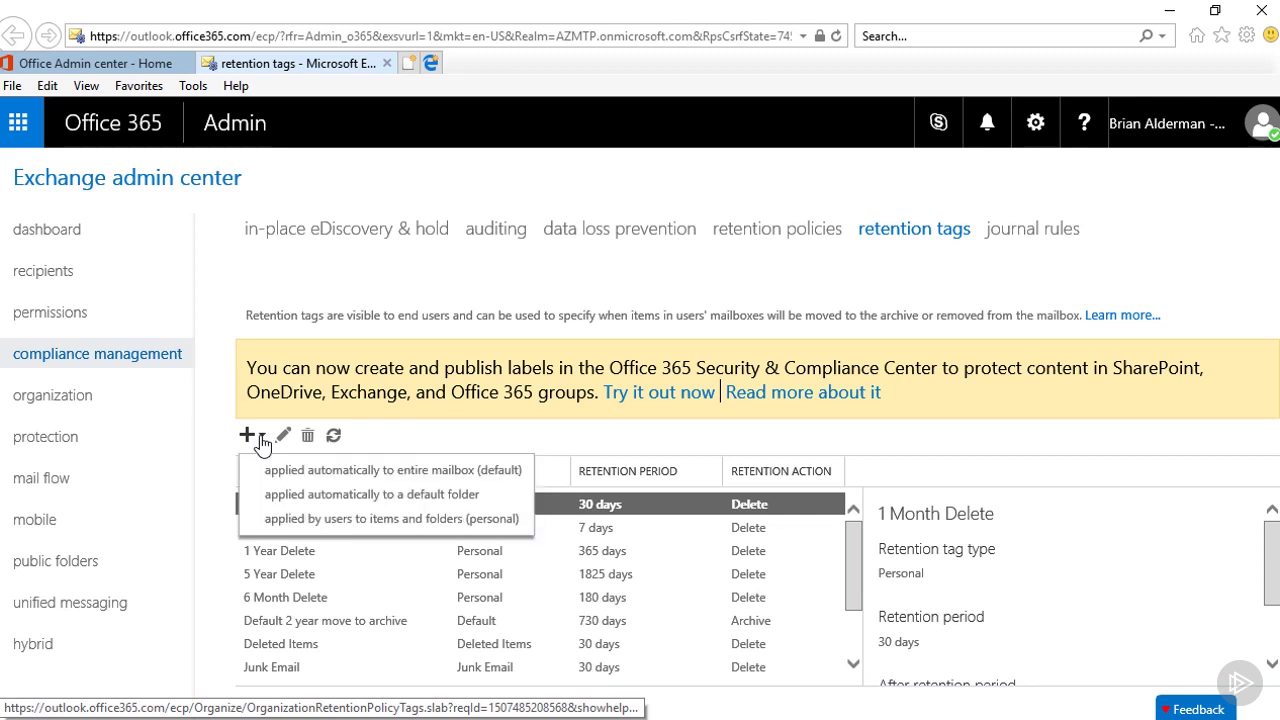
pyautogui.click(349, 528)
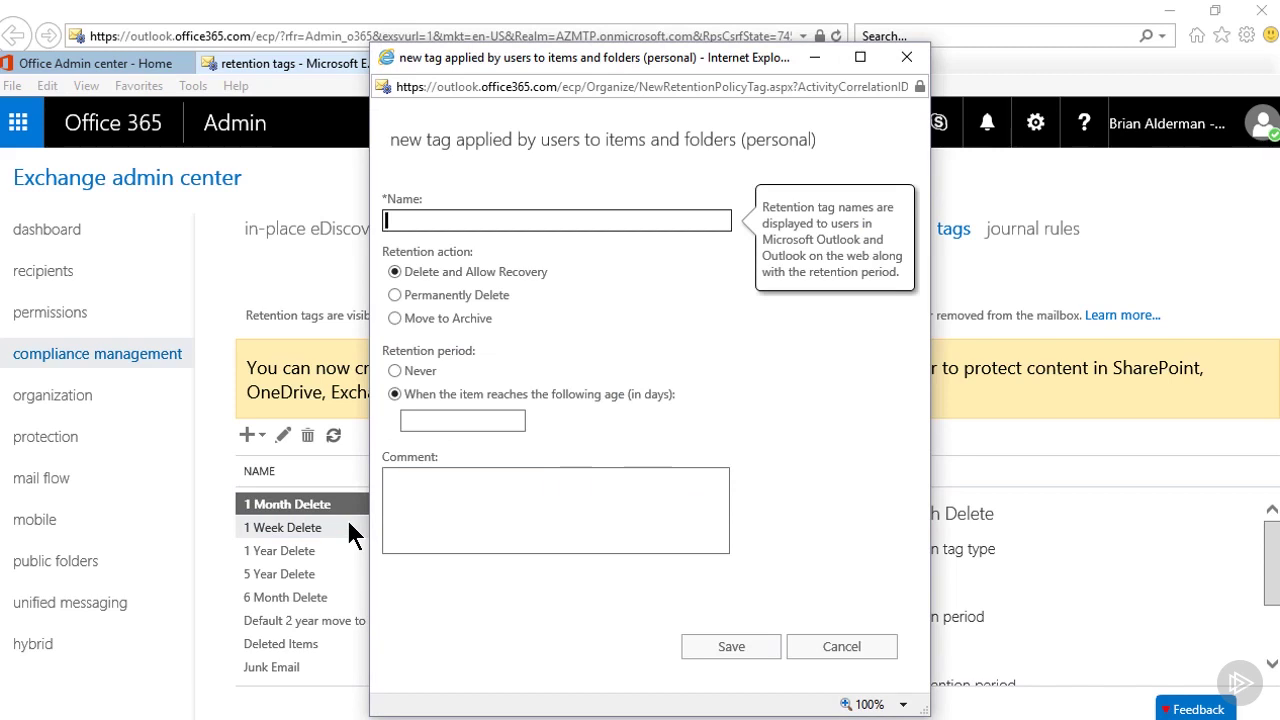
pyautogui.write('Git er done')
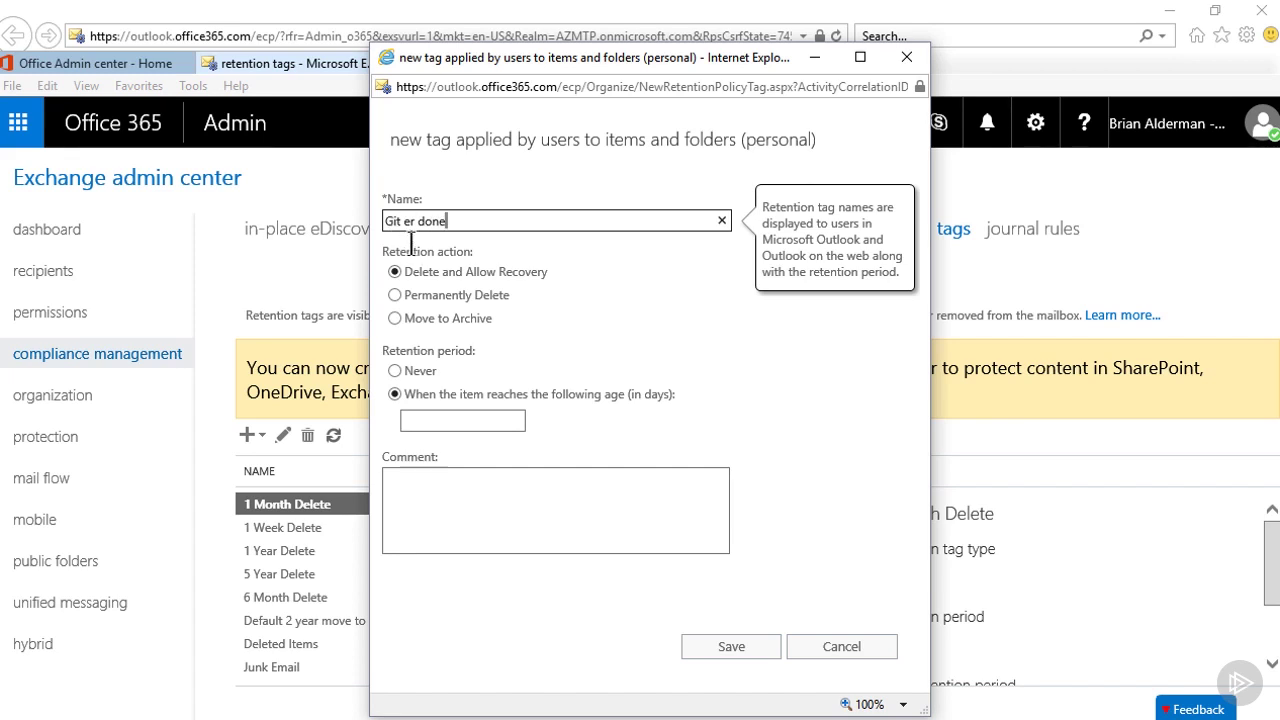
pyautogui.moveTo(563, 287)
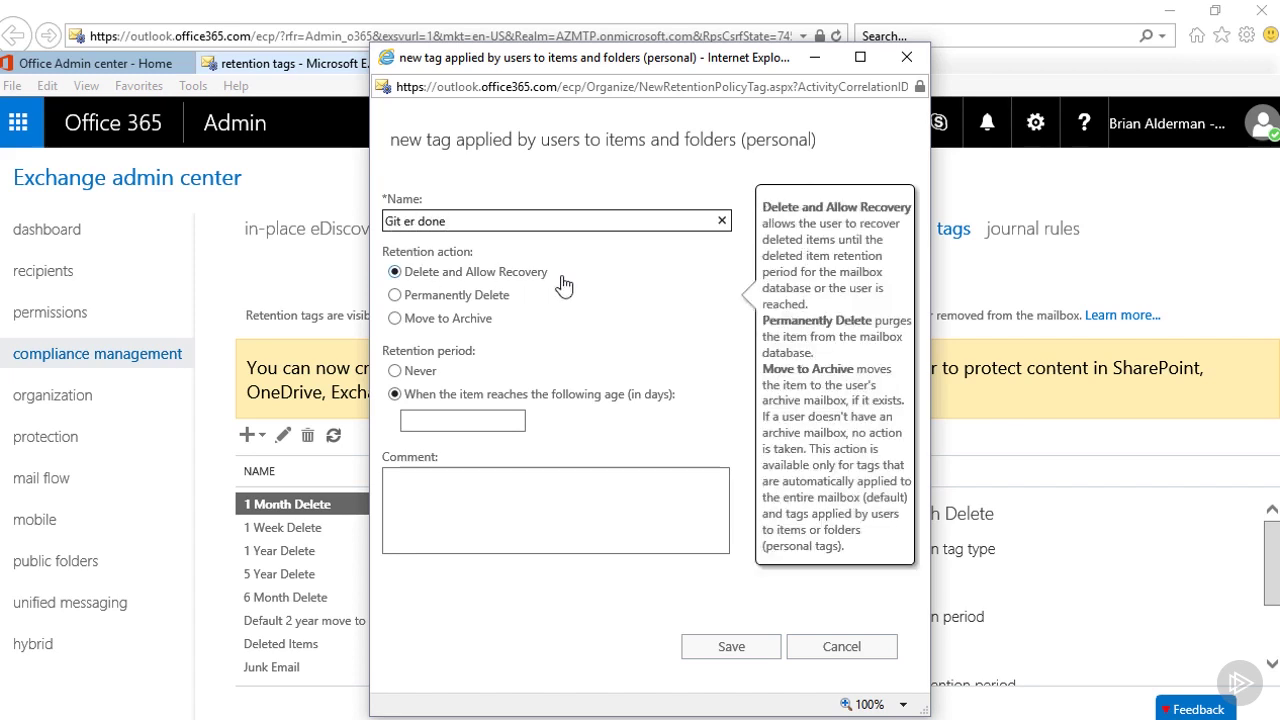
pyautogui.click(394, 295)
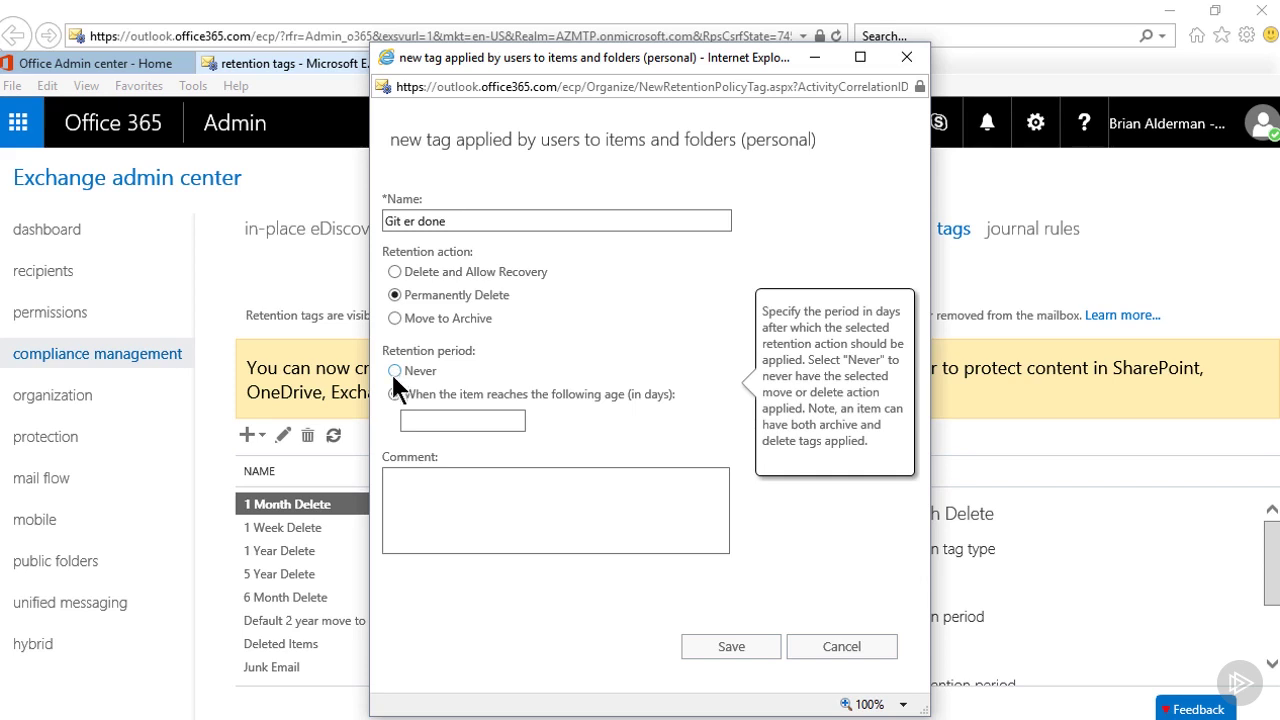
pyautogui.click(425, 415)
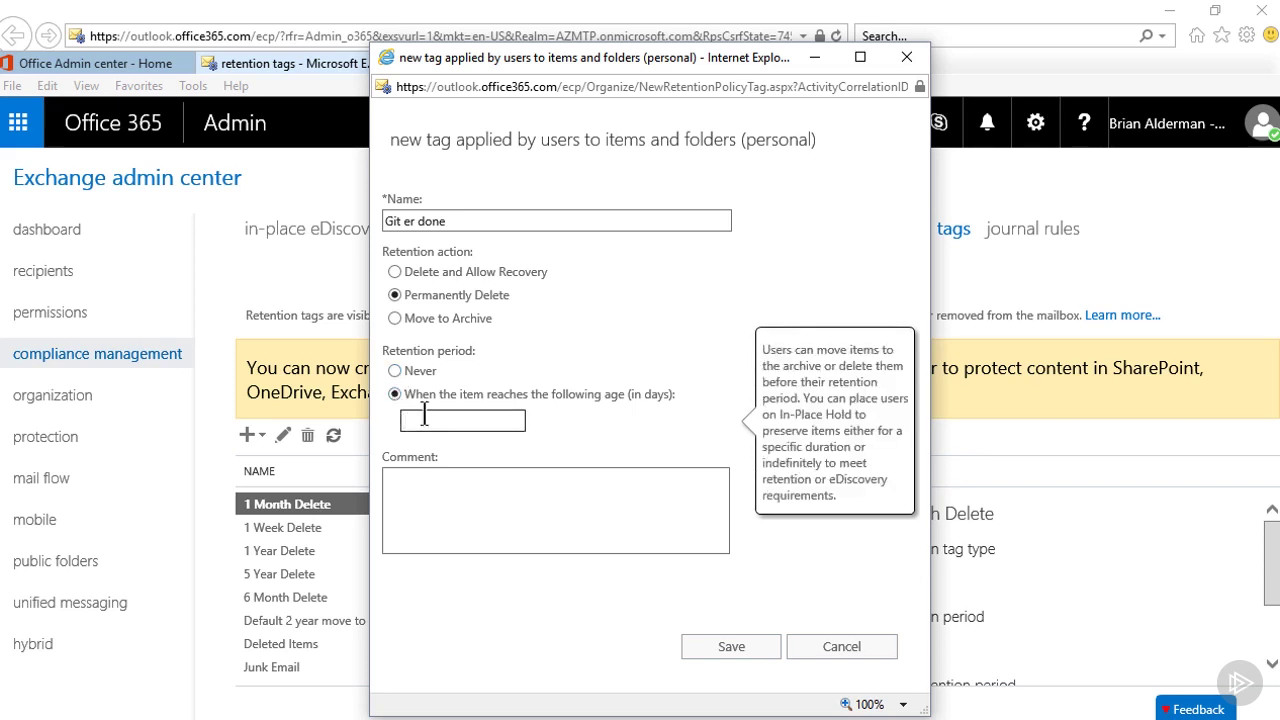
pyautogui.write('60')
pyautogui.click(730, 648)
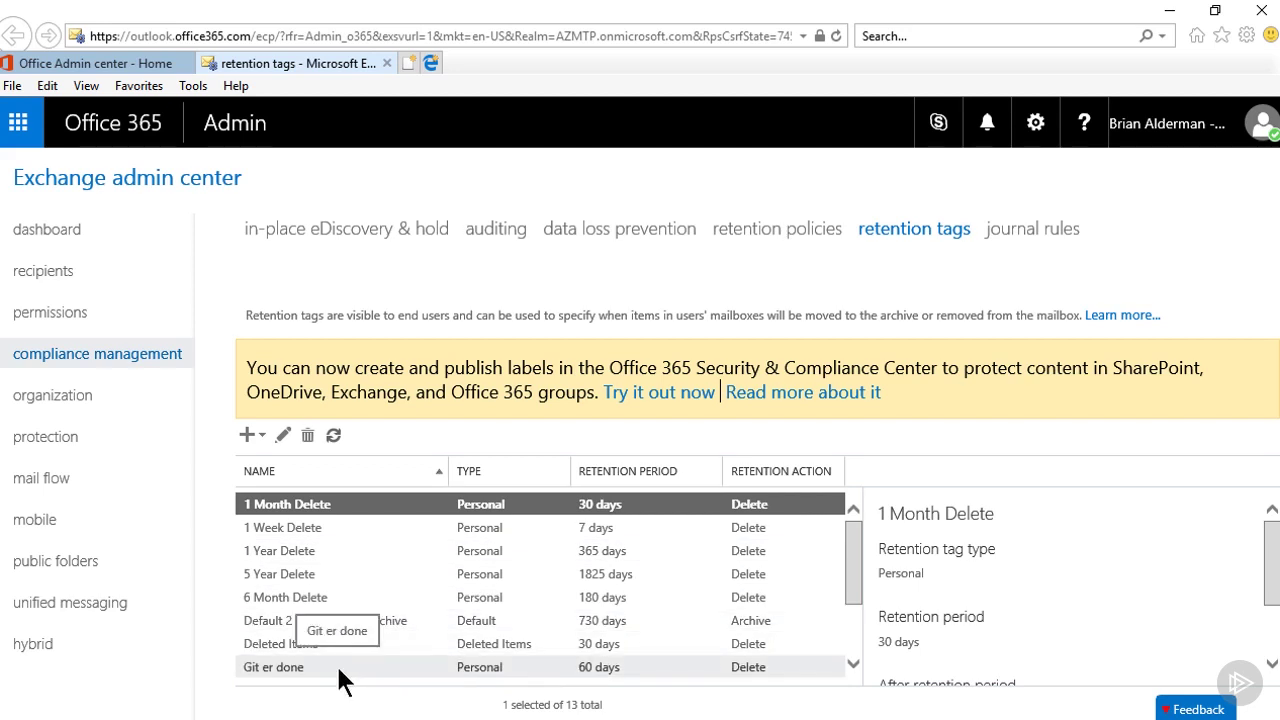
# Add the "Git er done" retention tag to the Over Protective retention policy and save the policy
pyautogui.click(775, 230)
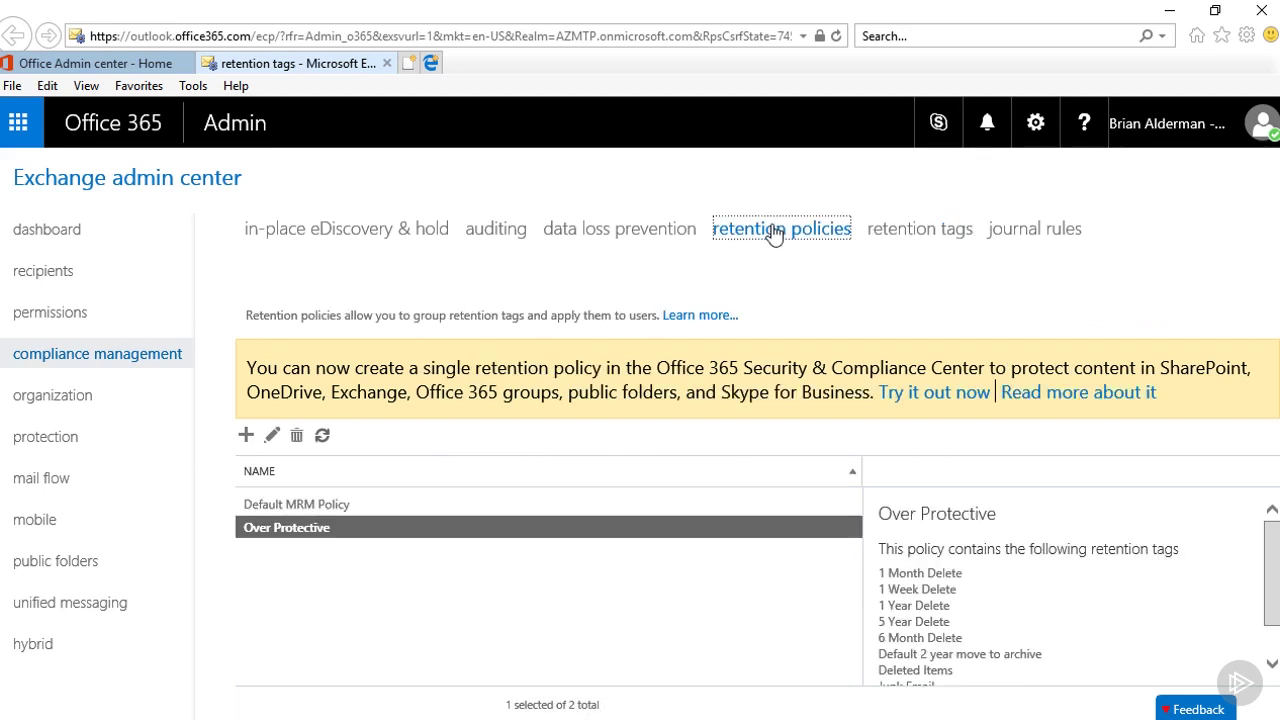
pyautogui.doubleClick(348, 528)
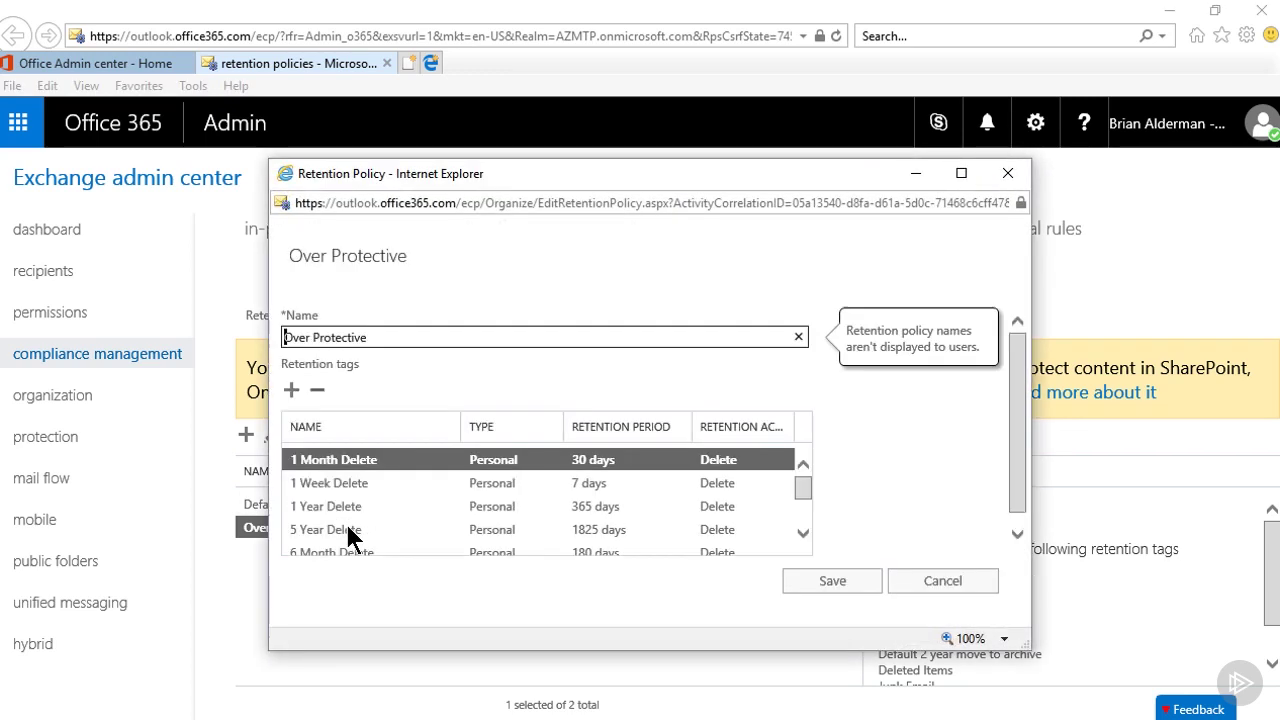
pyautogui.click(292, 393)
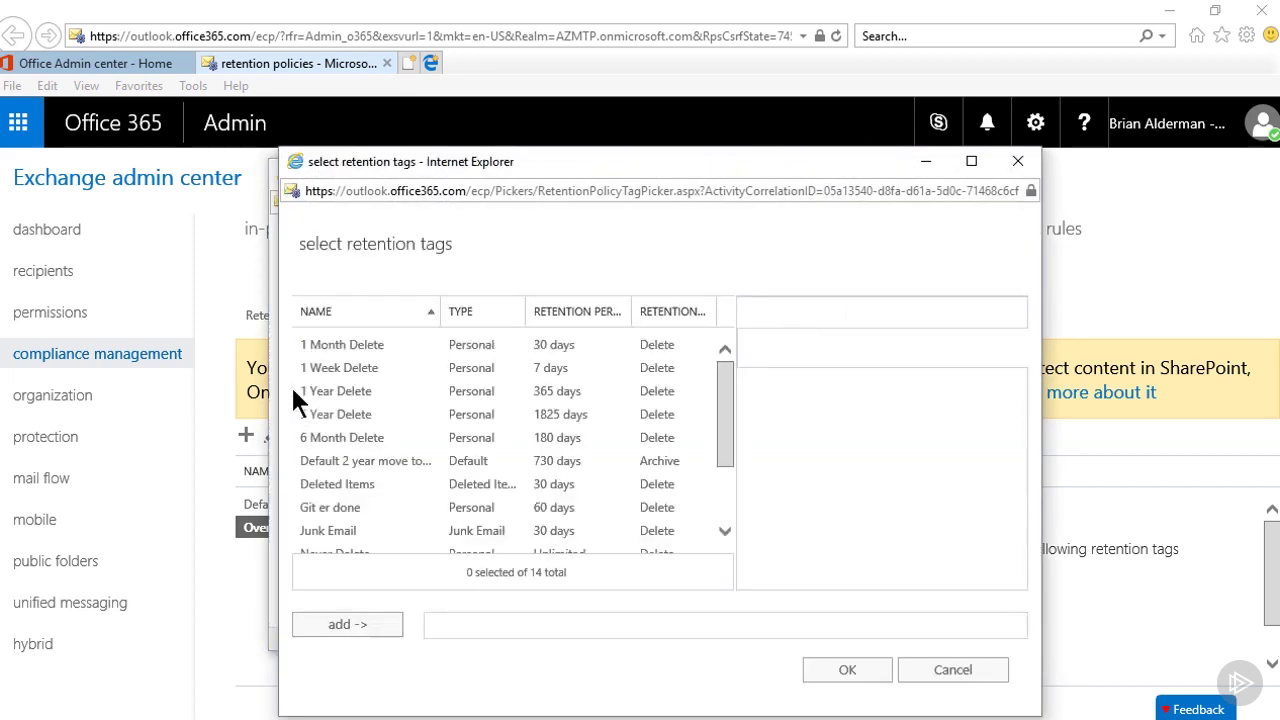
pyautogui.click(344, 512)
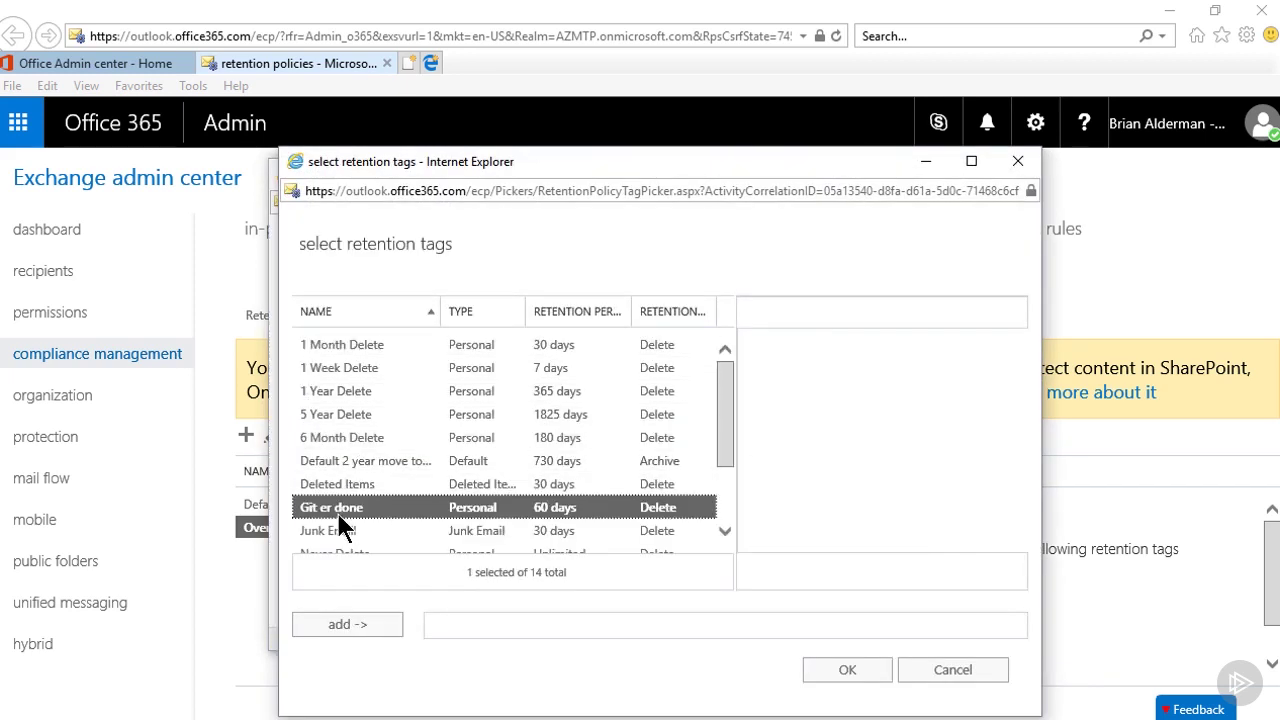
pyautogui.click(348, 625)
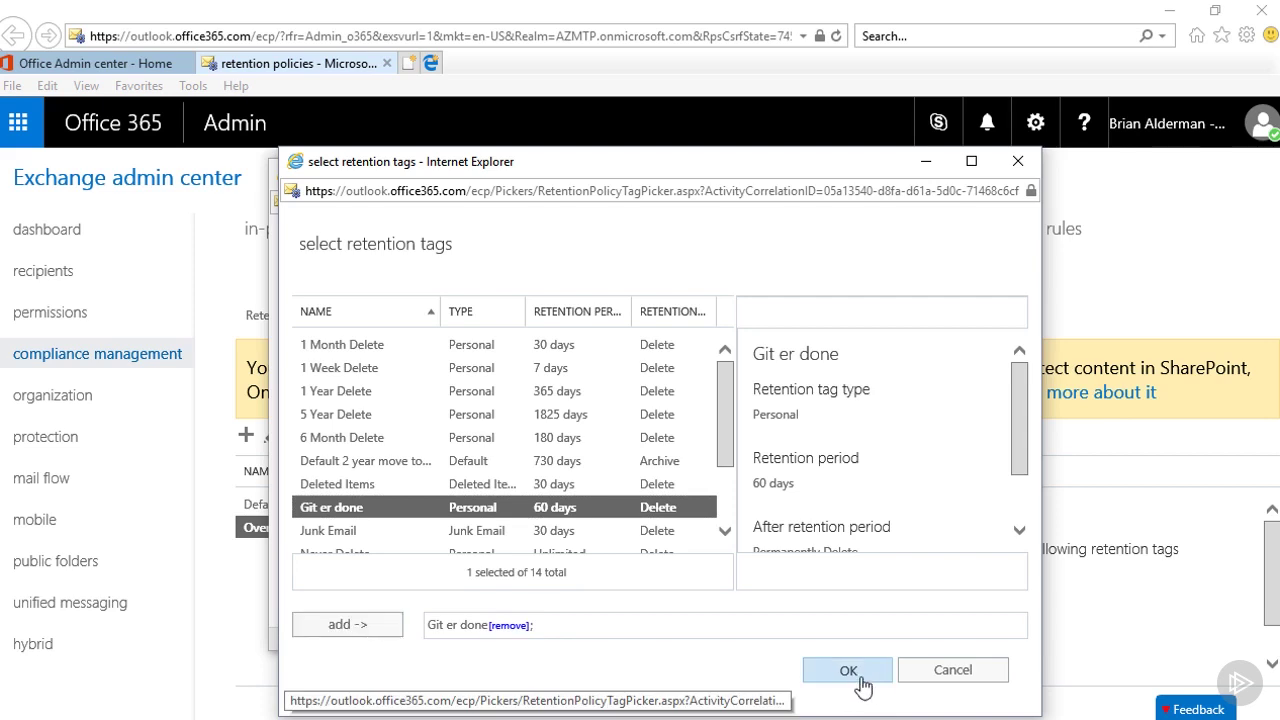
pyautogui.click(860, 680)
pyautogui.click(859, 583)
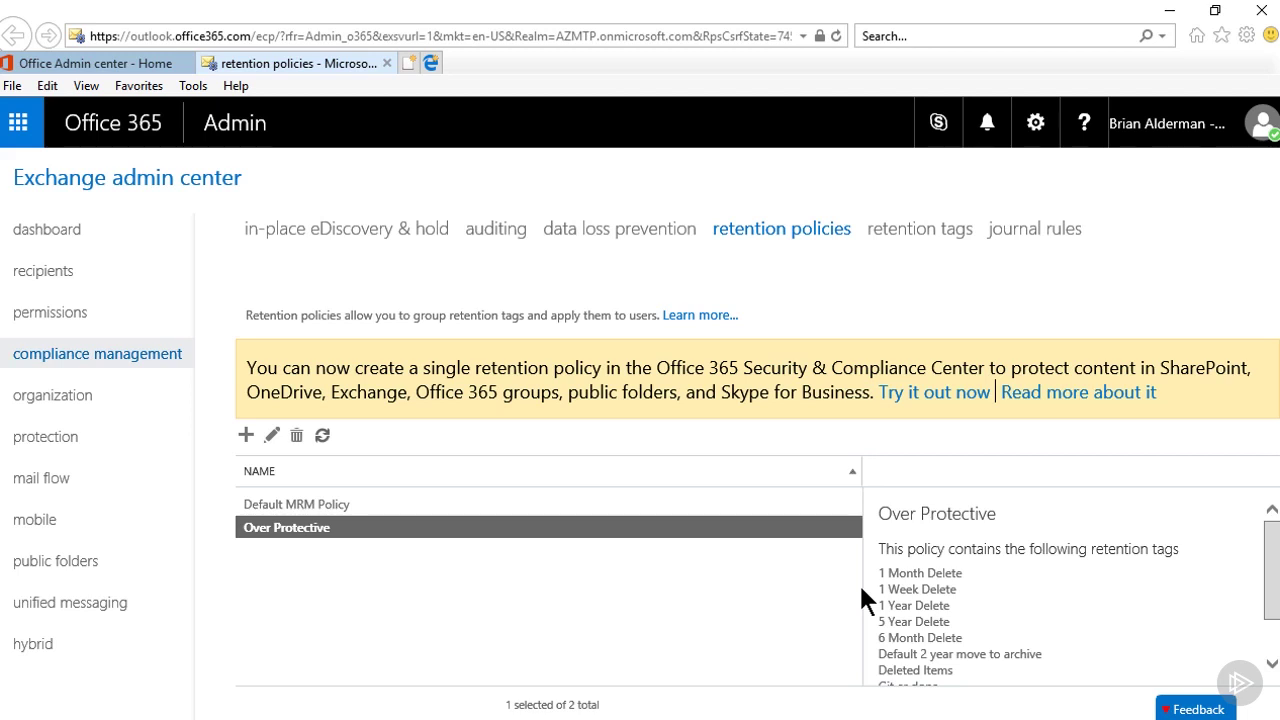
# Assign the Over Protective retention policy to the archive-enabled user mailbox in its mailbox features, and save the mailbox
pyautogui.click(60, 273)
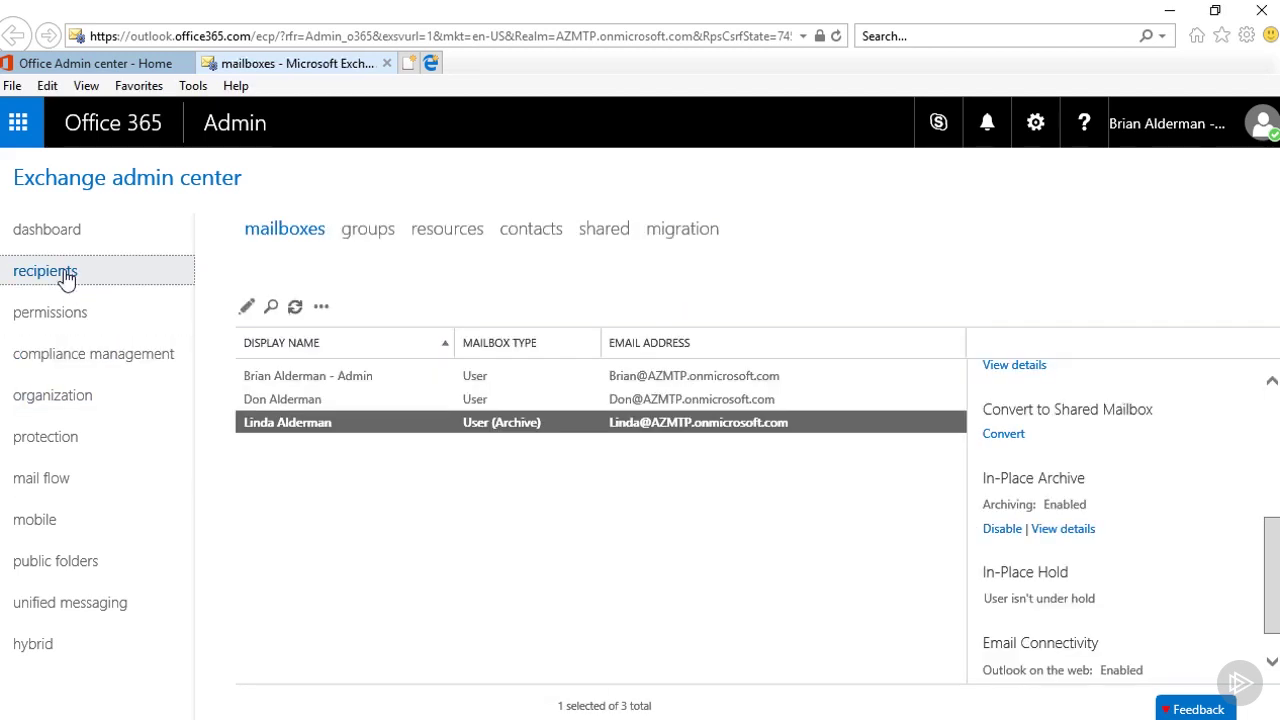
pyautogui.doubleClick(329, 424)
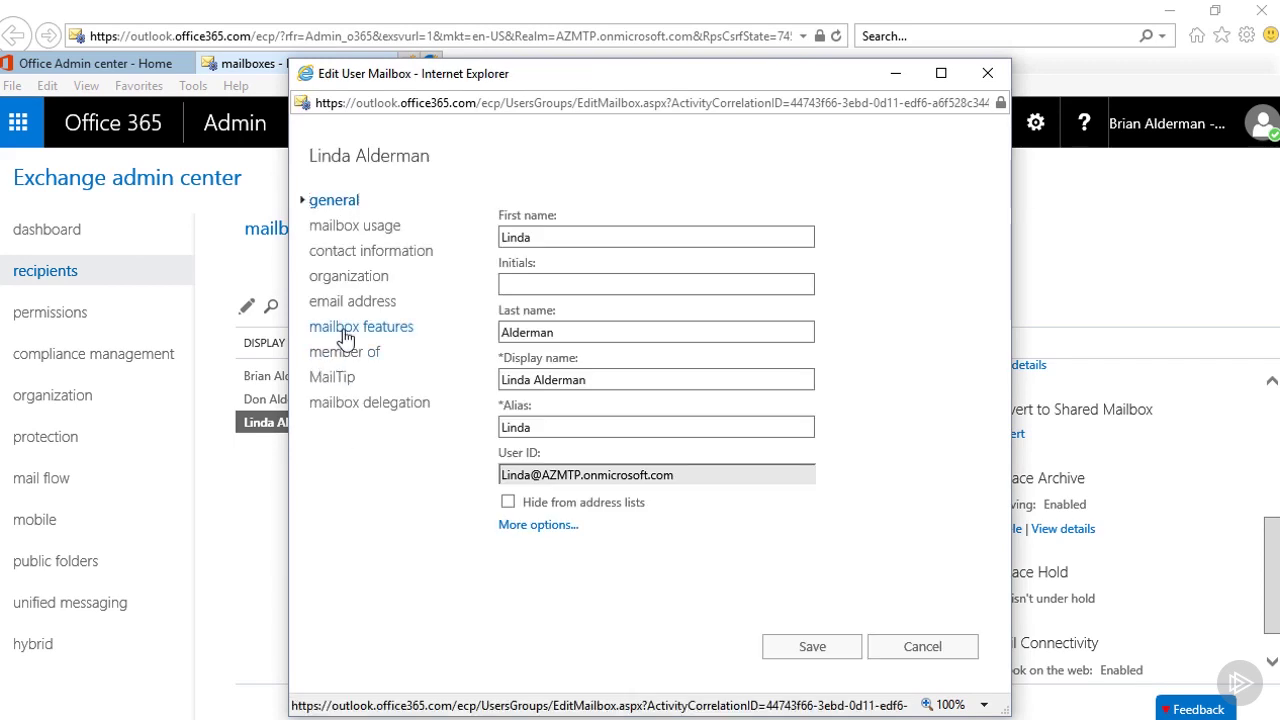
pyautogui.click(343, 328)
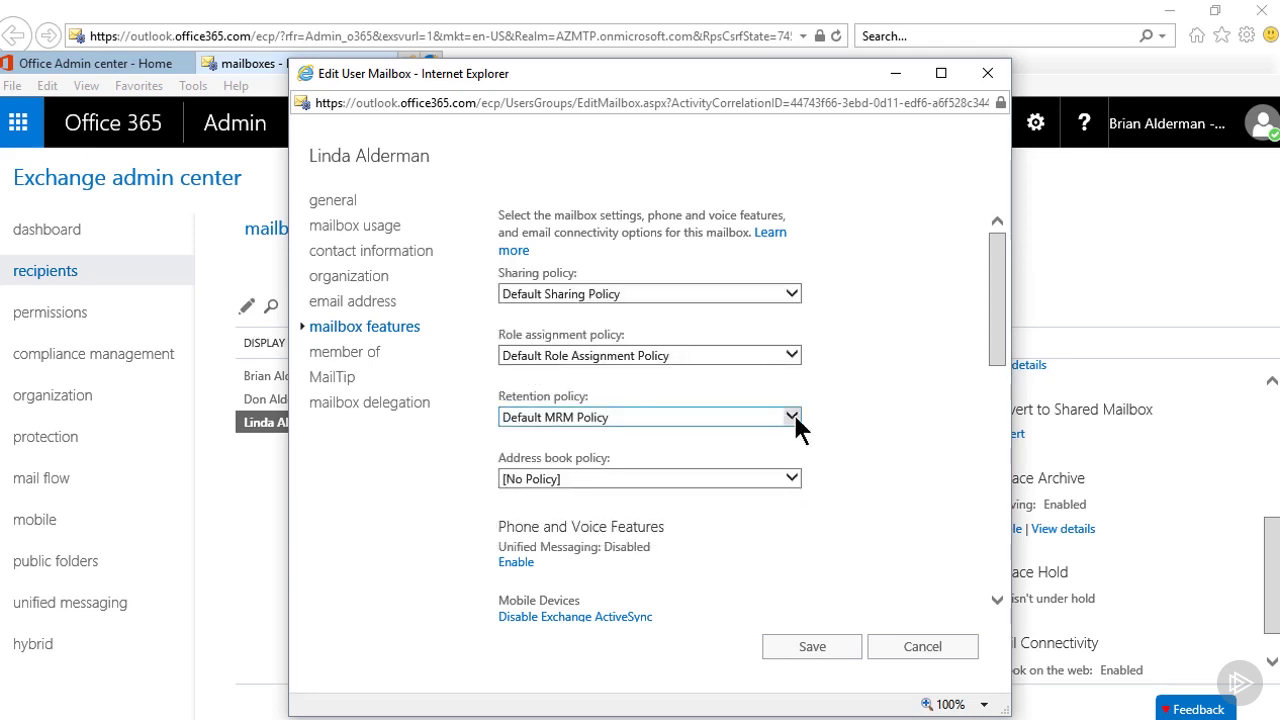
pyautogui.click(792, 418)
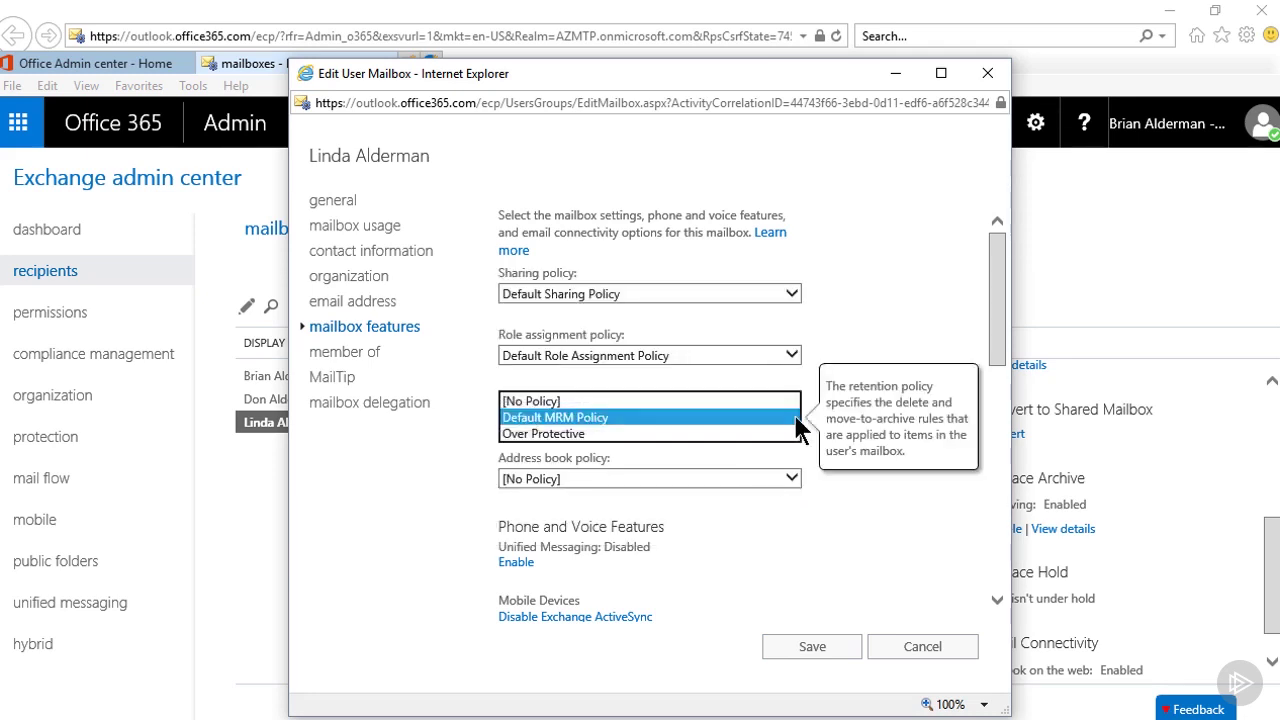
pyautogui.click(775, 435)
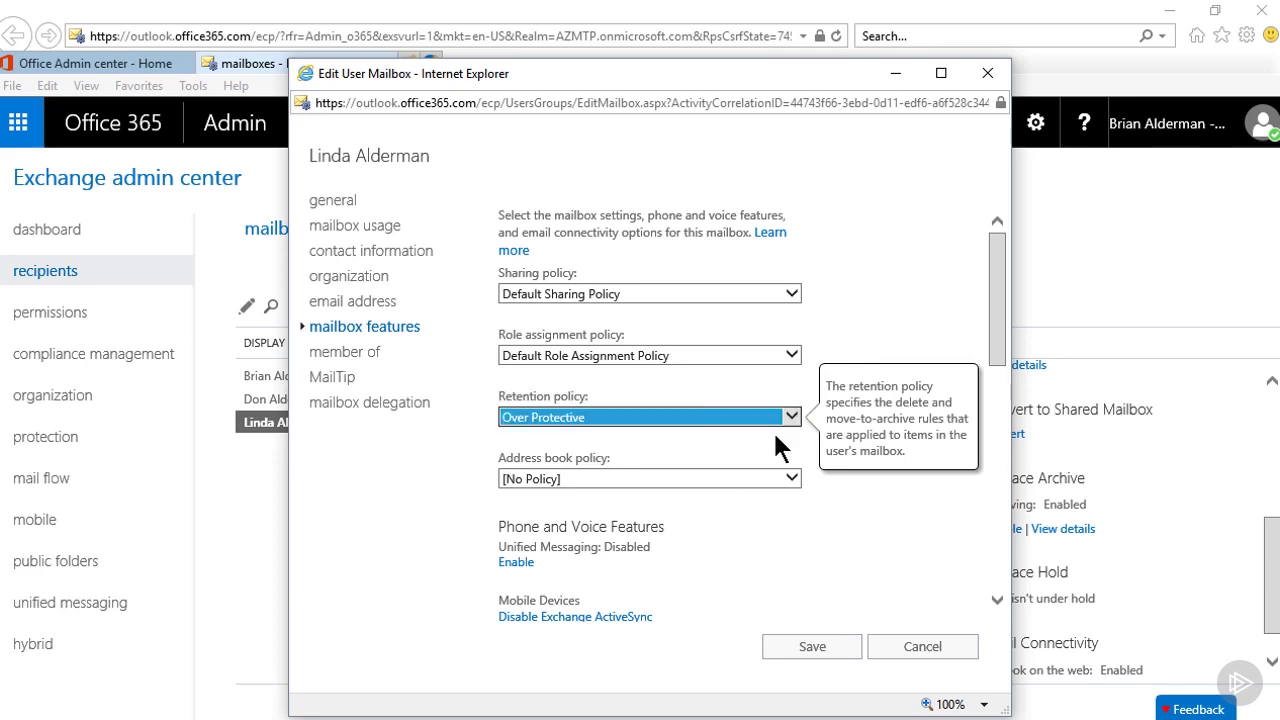
pyautogui.click(798, 644)
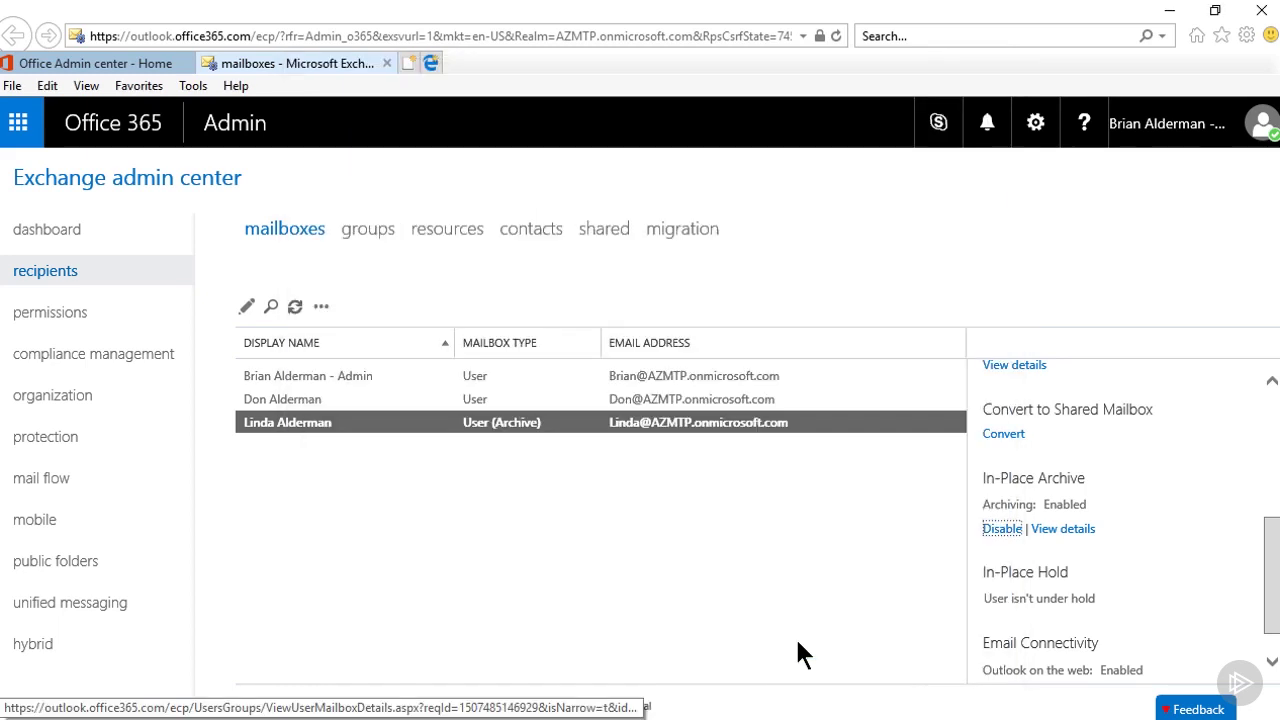